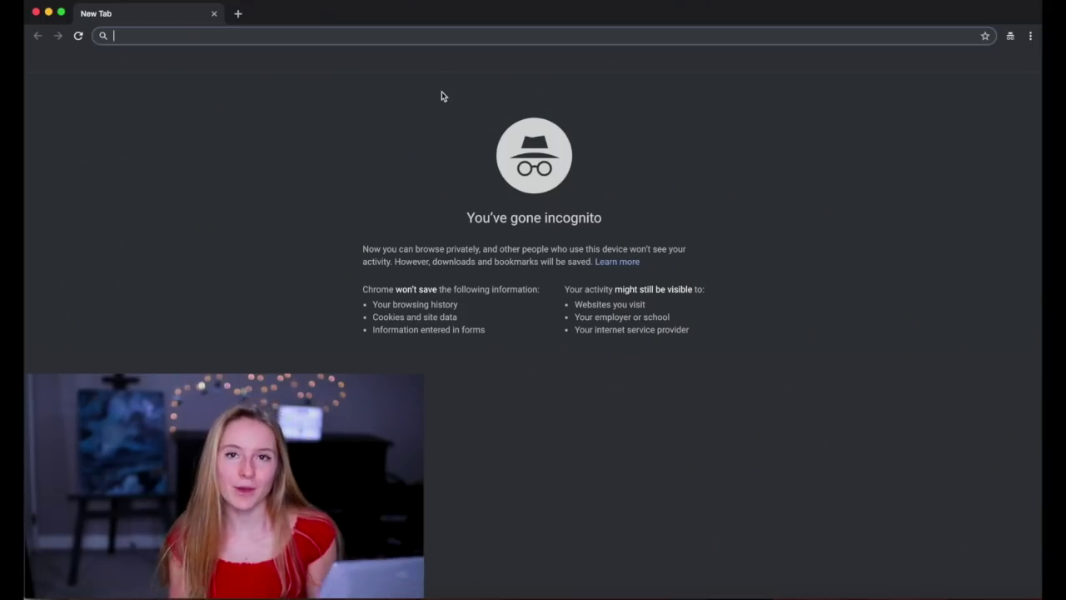
Search Google for 'episode' and open the Episode Studio sitelink from the results.
text(episp)
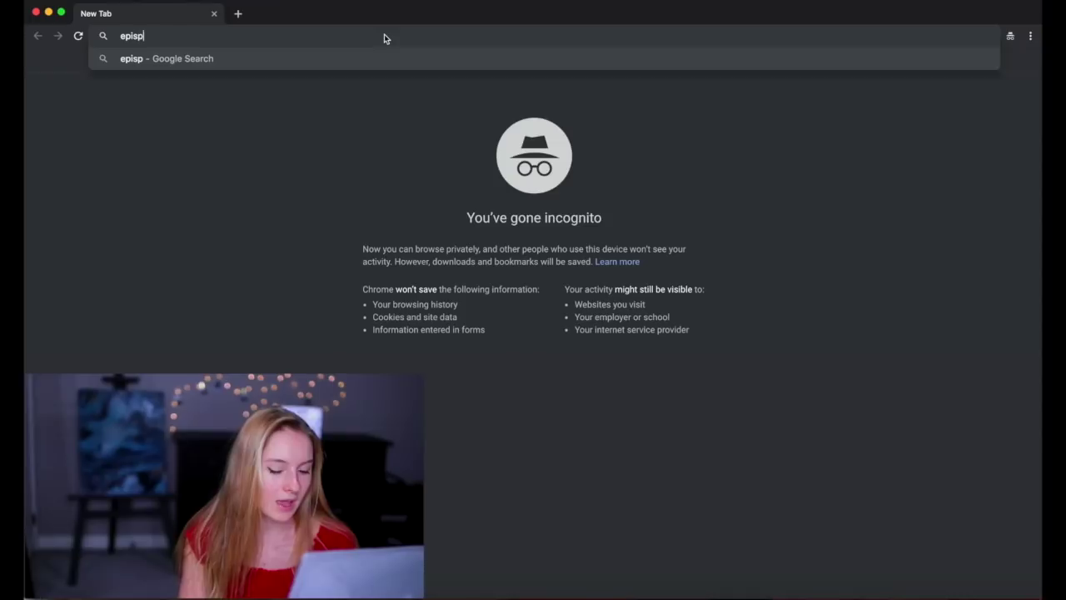
key(BackSpace)
text(o)
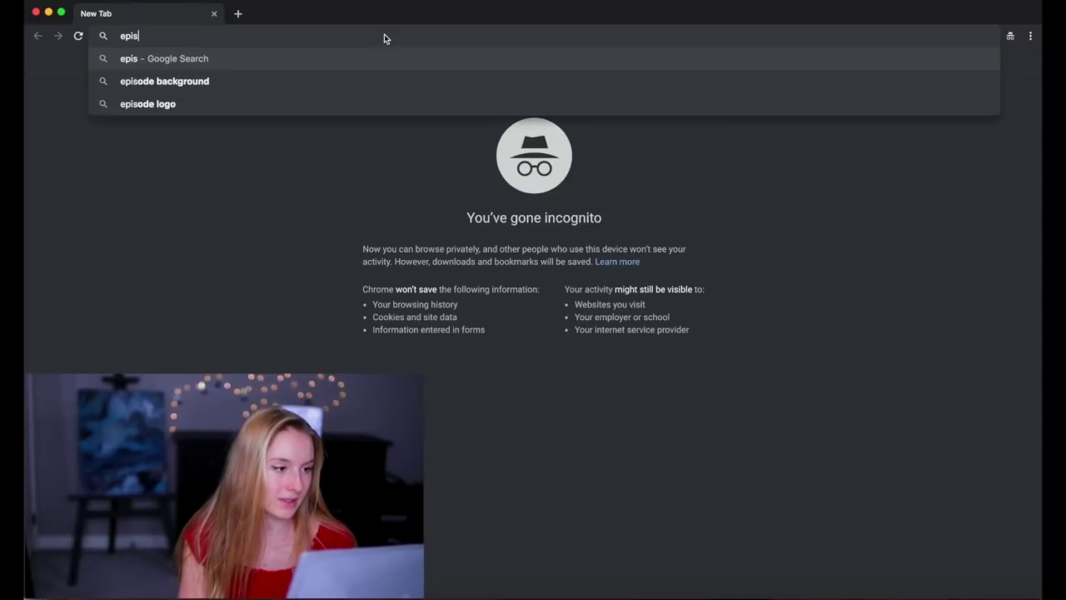
text(de)
key(Return)
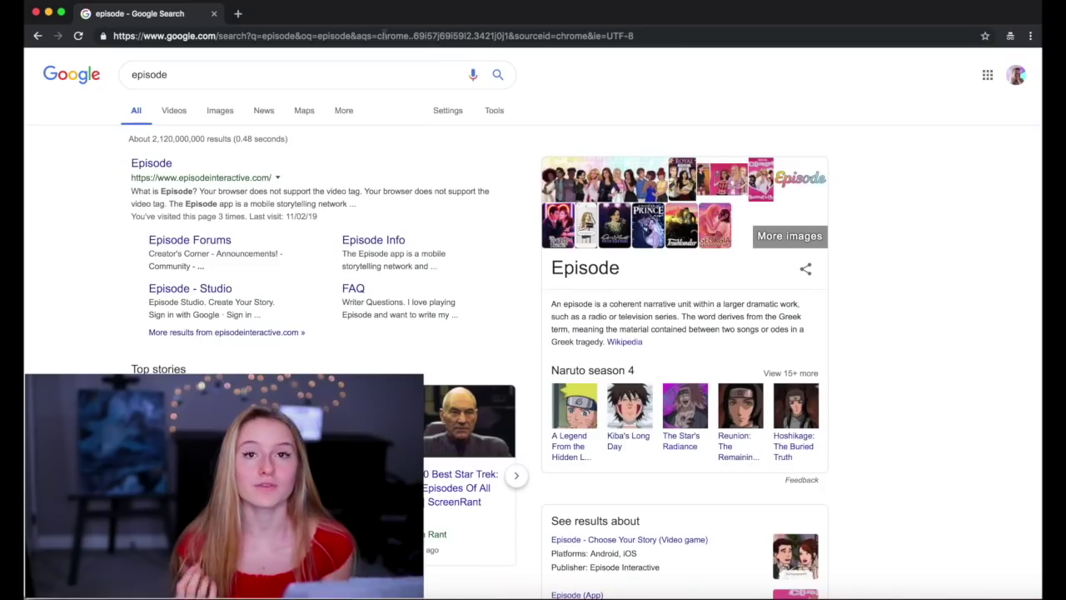
click(151, 163)
key(super+bracketleft)
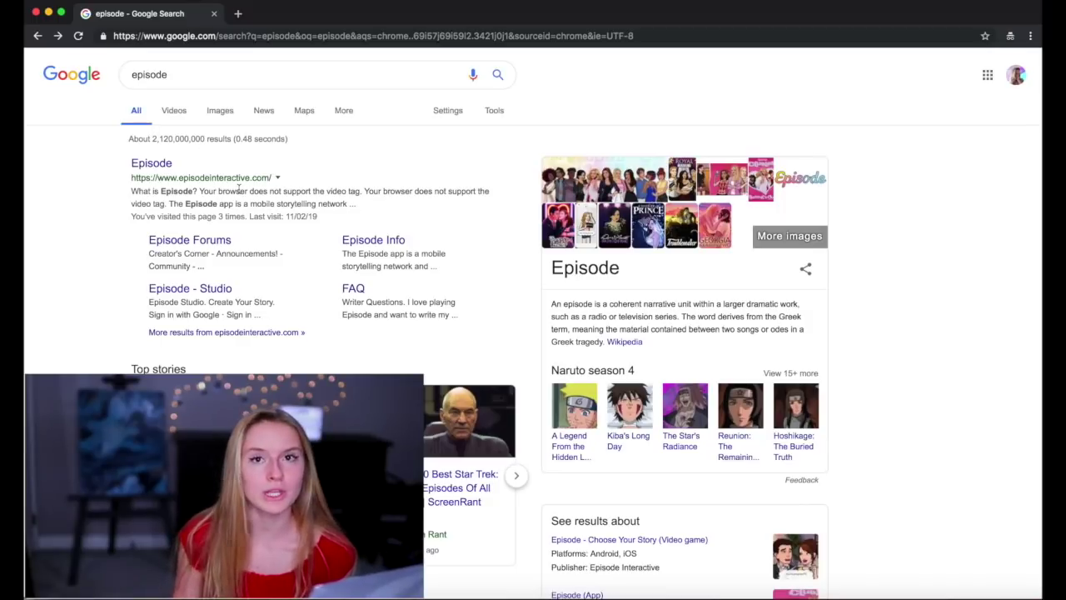
click(209, 291)
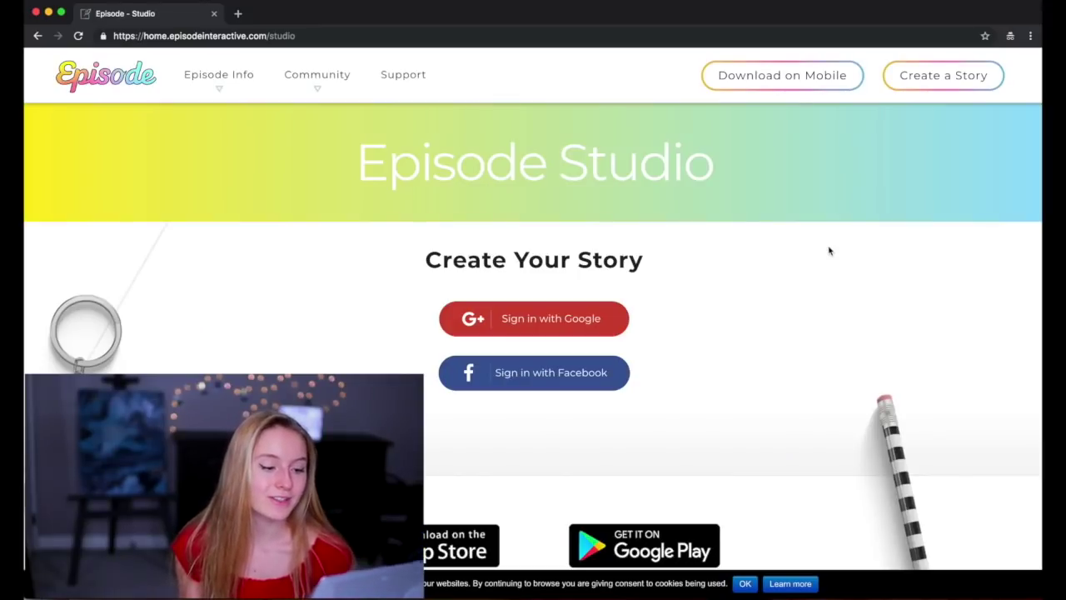
Sign in with Google and allow the Episode portal access to the account.
scroll(829, 250, down, 1)
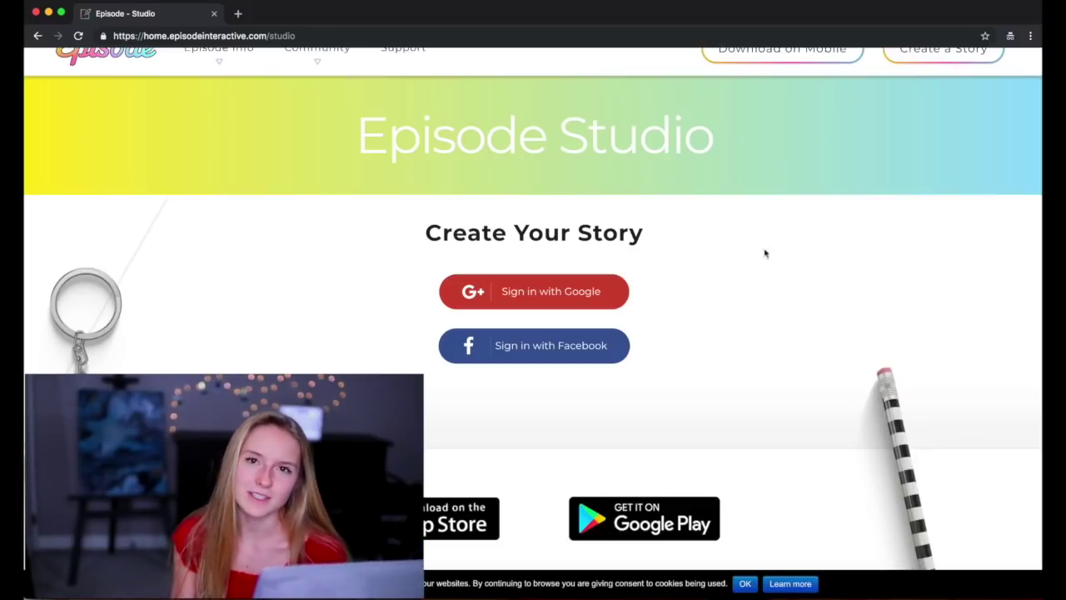
click(584, 294)
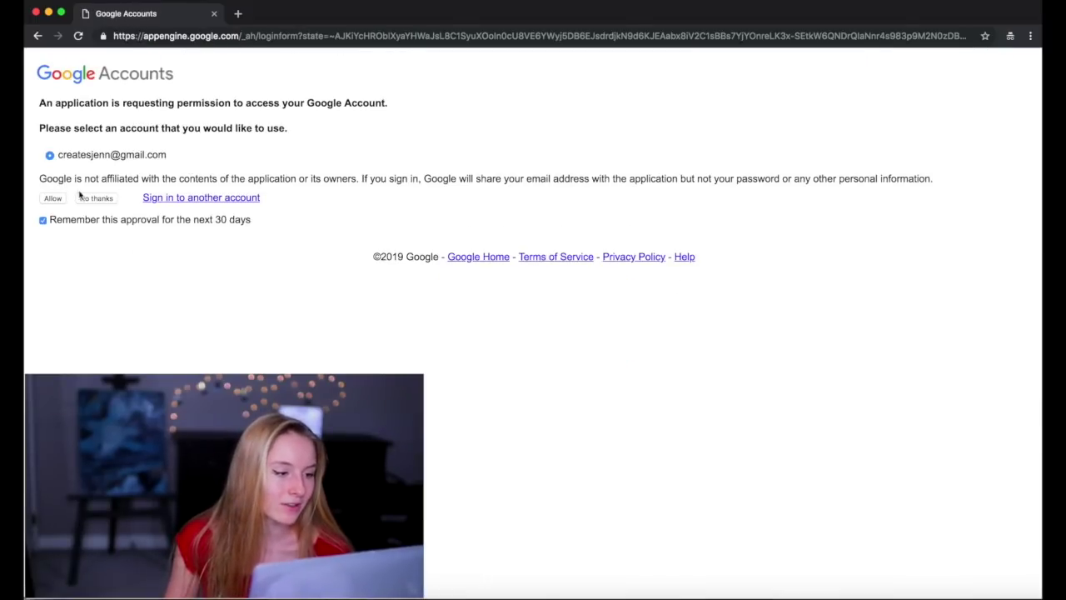
click(50, 198)
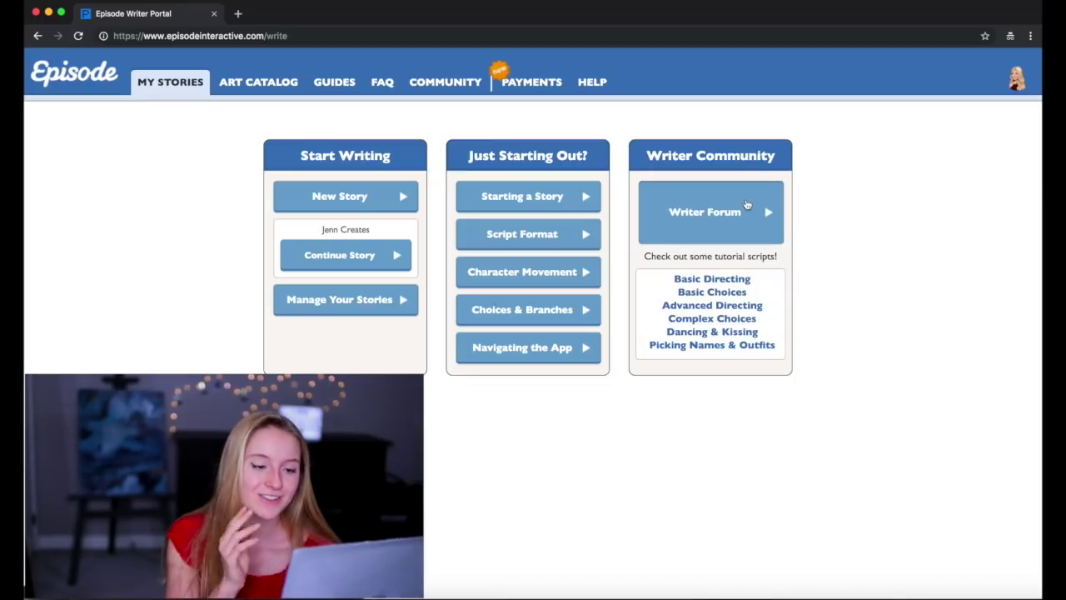
Create a new story named 'Jenn Creates Tutorial'.
click(398, 186)
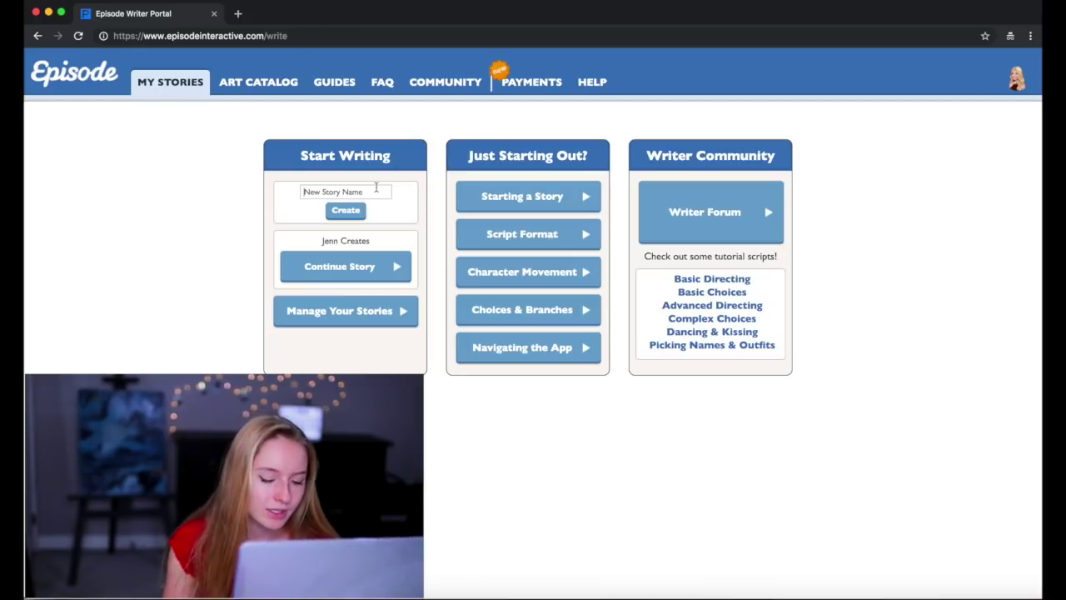
text(Jenn Creates Tutorial)
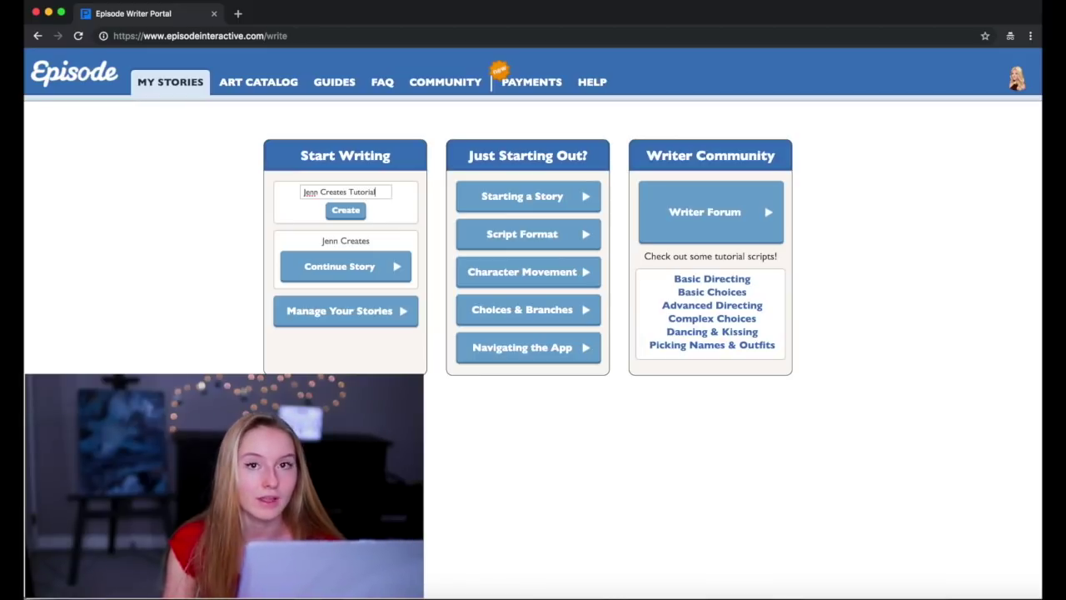
click(350, 215)
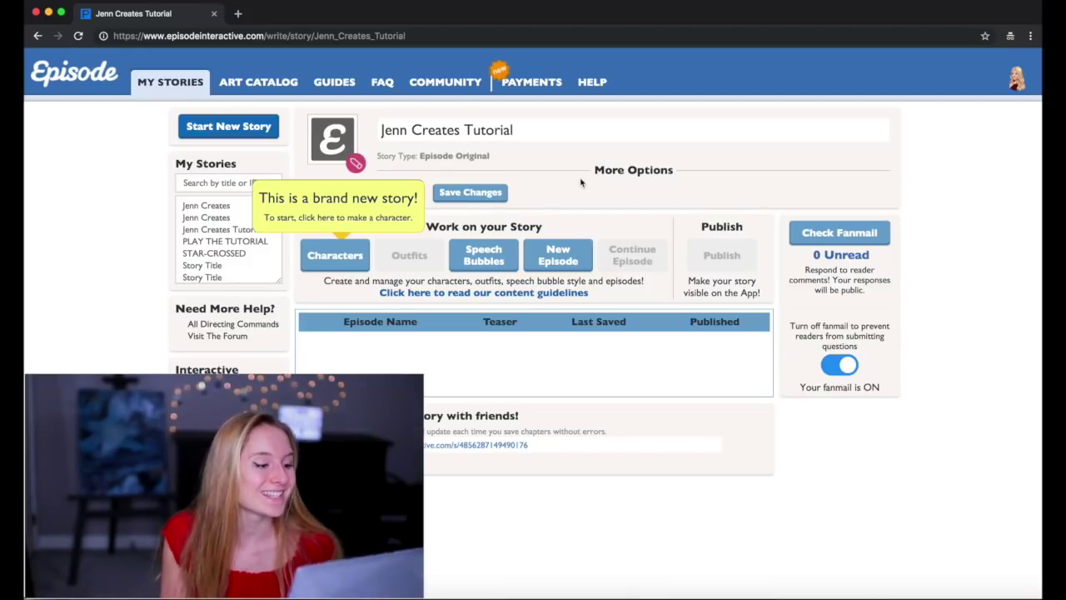
click(337, 257)
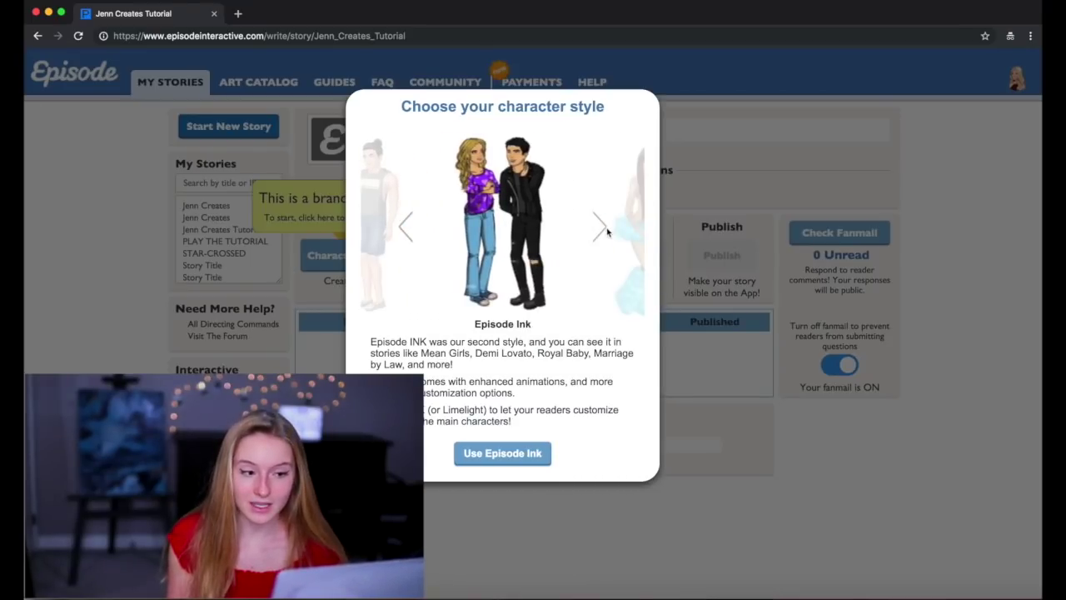
Choose Episode Limelight as the character style and Full Character Display as the story format.
click(607, 232)
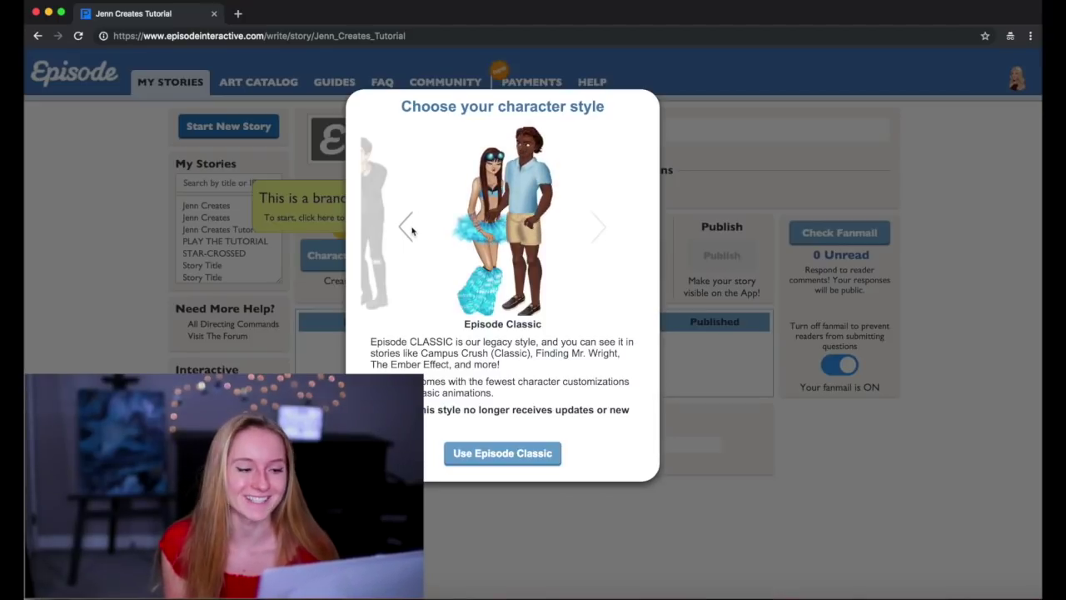
click(408, 227)
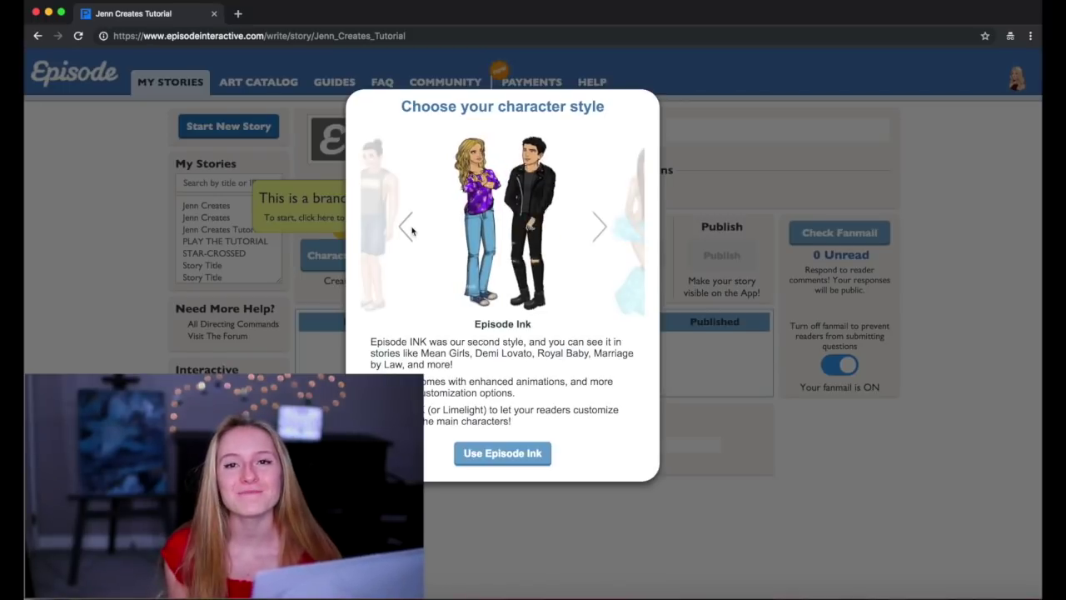
click(411, 230)
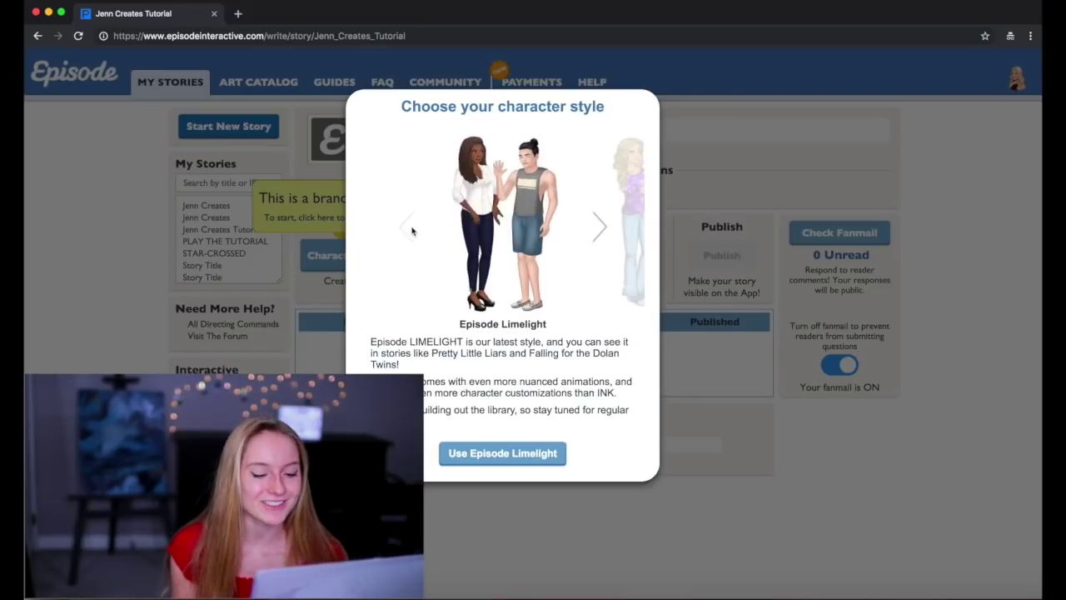
click(492, 451)
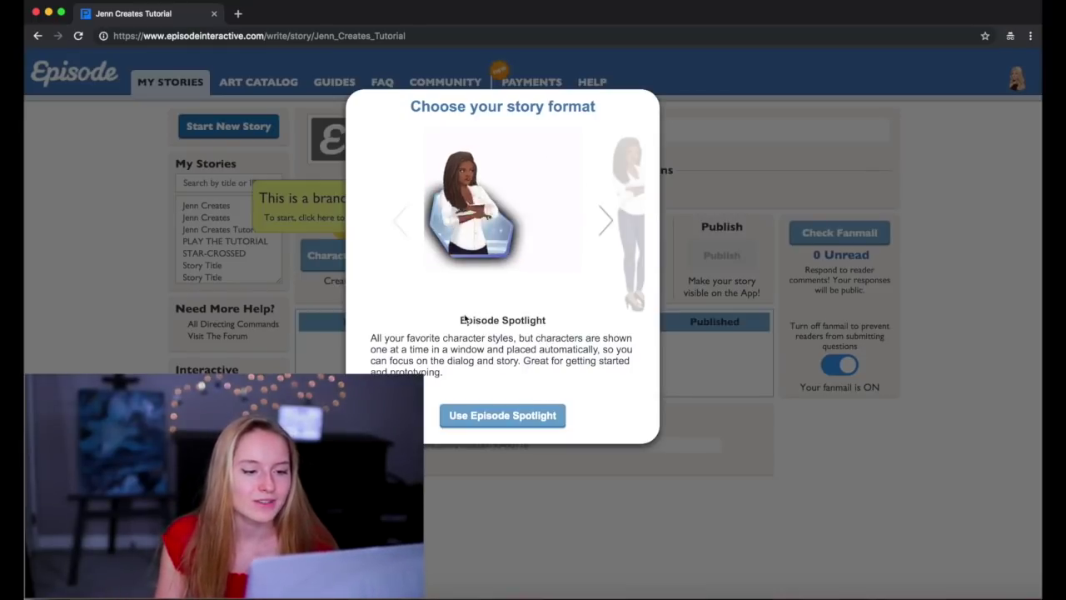
click(604, 221)
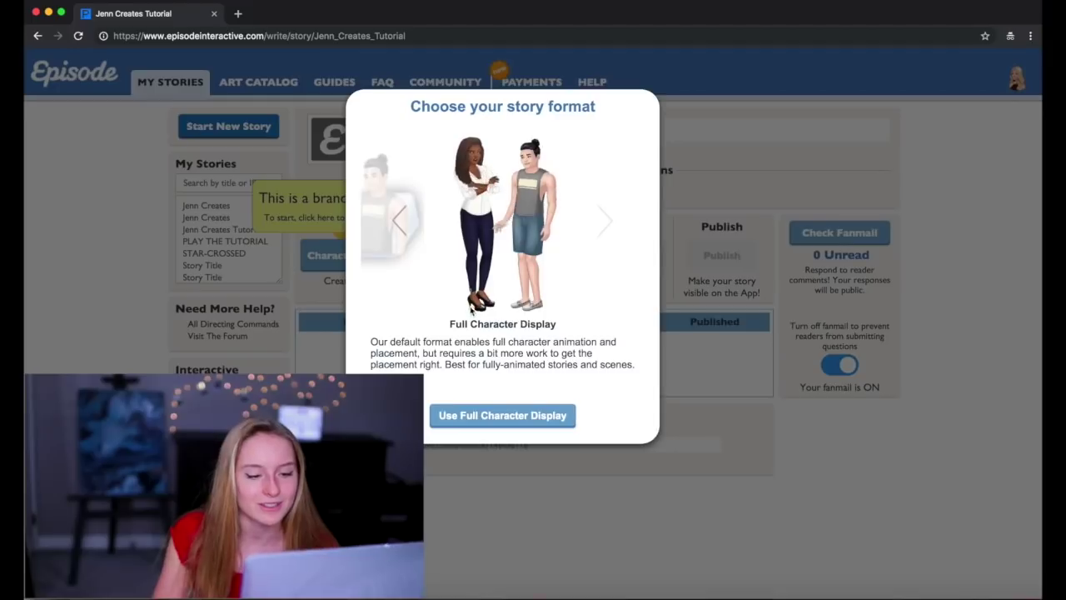
click(453, 411)
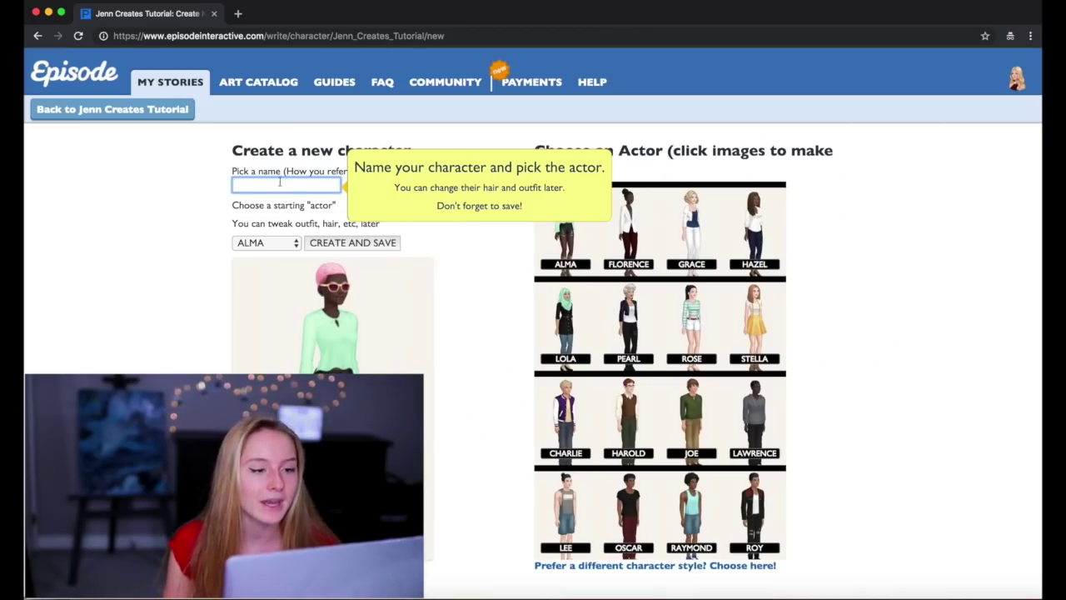
Name the new character Jenn and base it on the GRACE actor.
scroll(413, 188, down, 1)
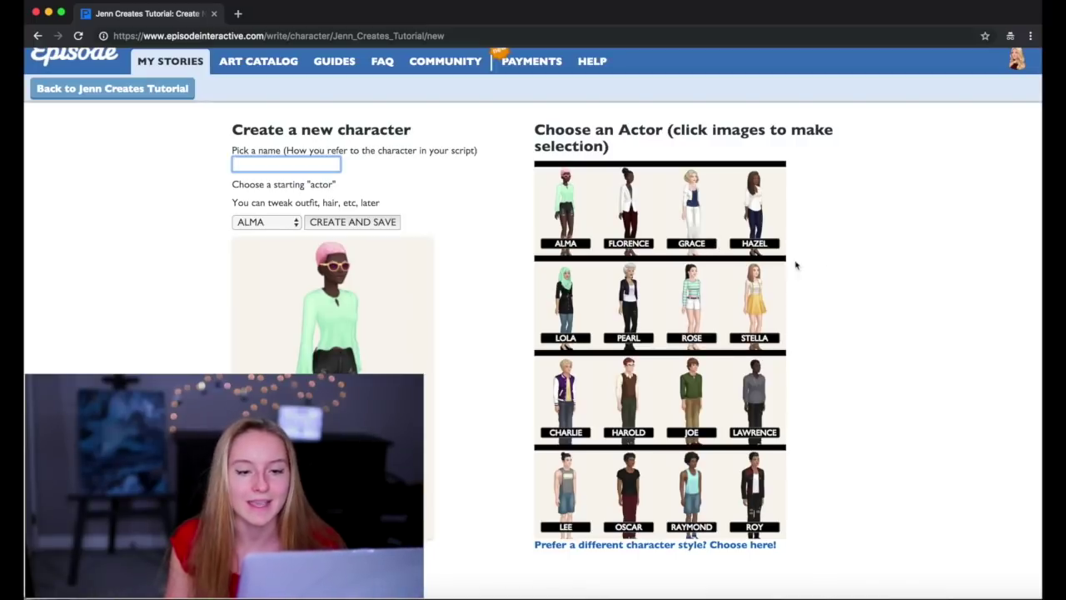
scroll(759, 273, down, 1)
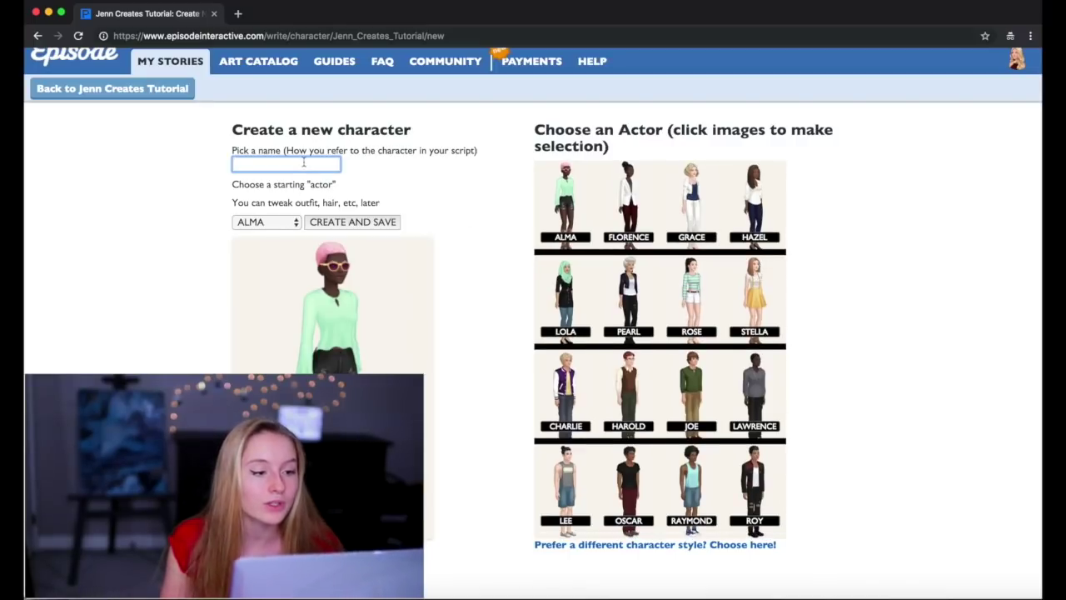
text(J)
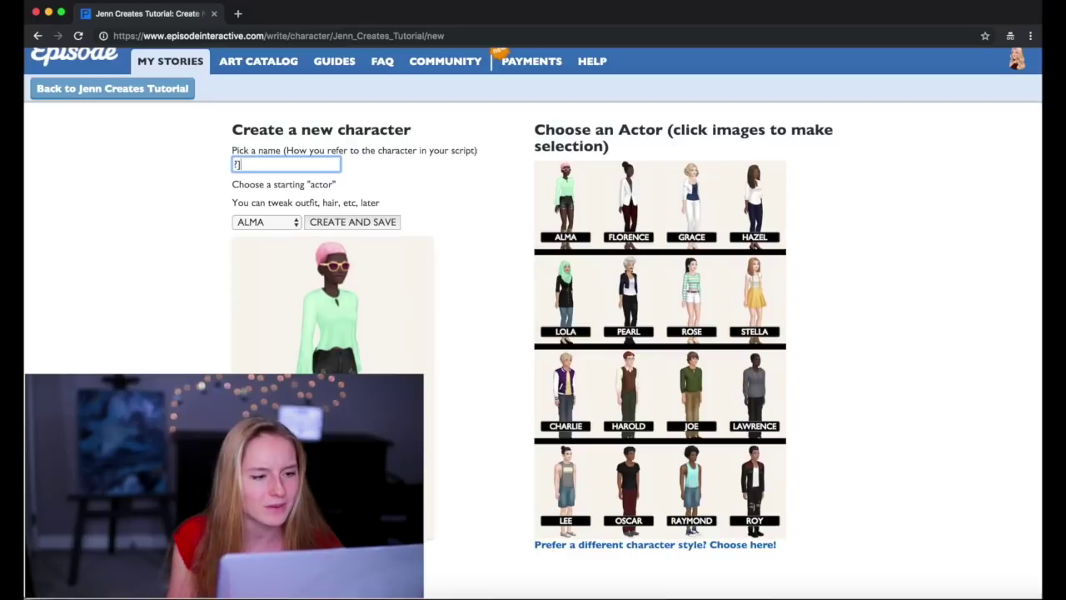
text(Jenn)
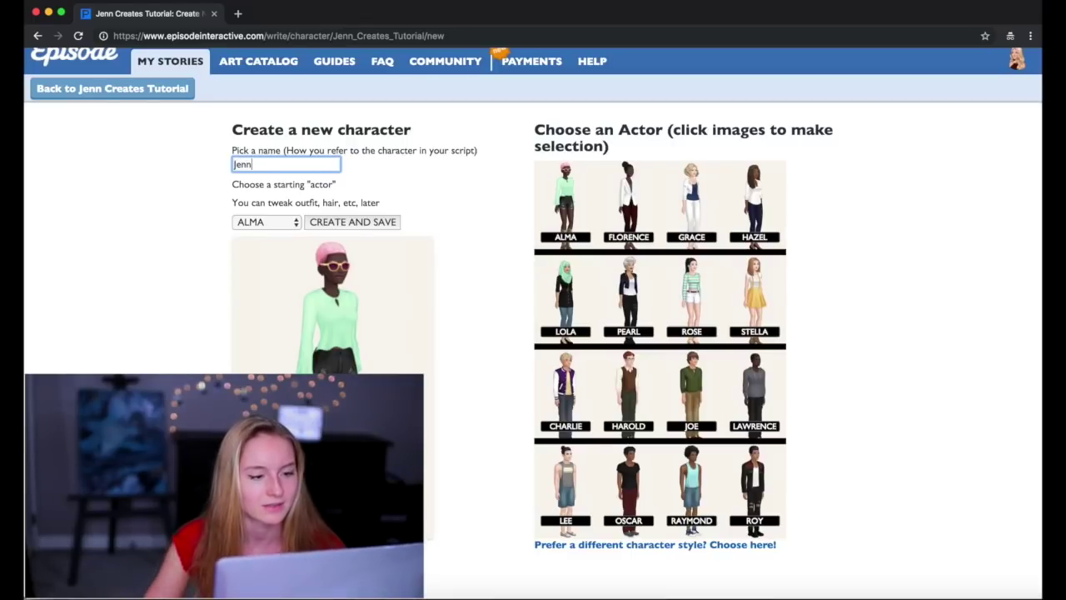
scroll(405, 242, down, 1)
click(266, 196)
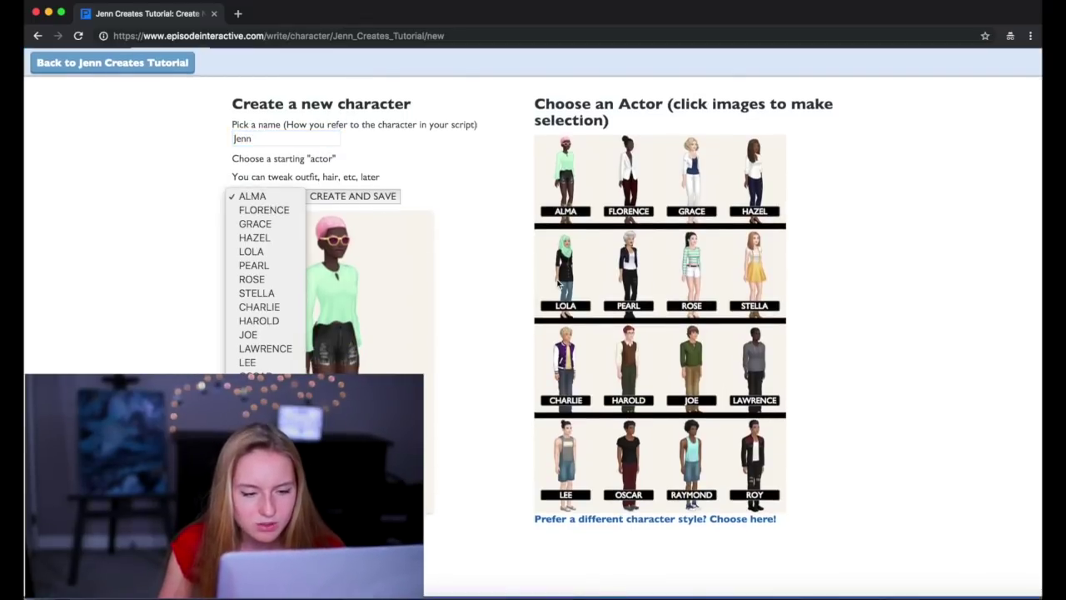
click(856, 318)
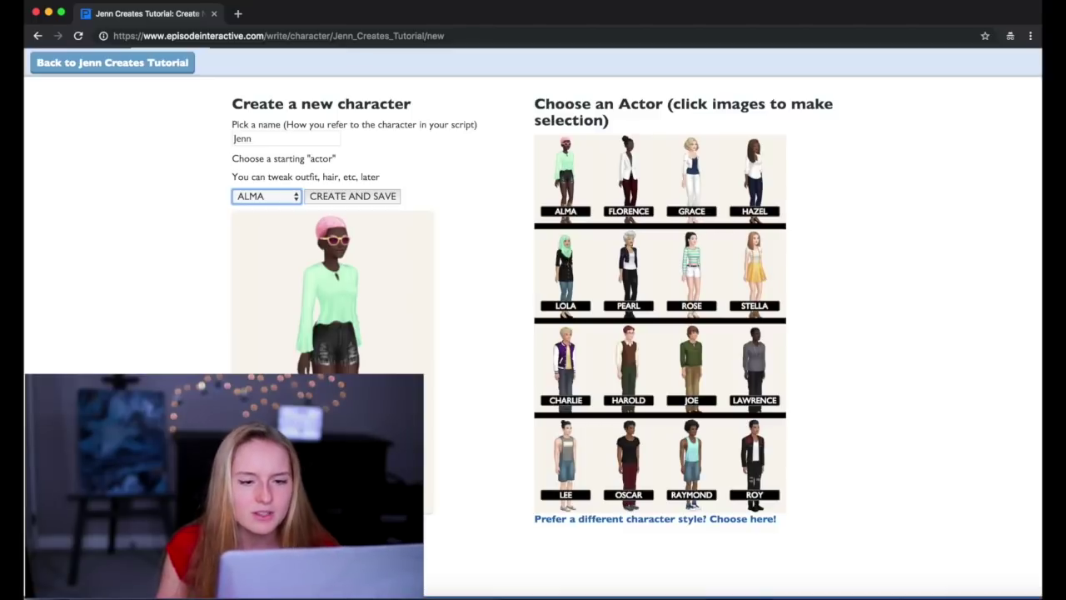
click(278, 195)
click(271, 228)
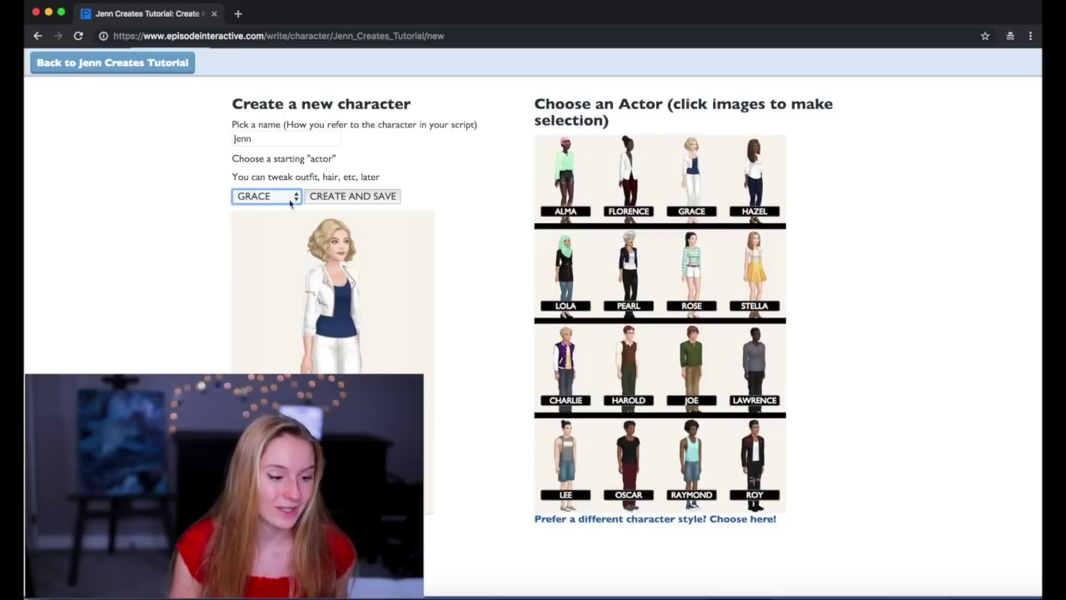
Create and save the JENN character, then return to the Jenn Creates Tutorial story page.
click(346, 201)
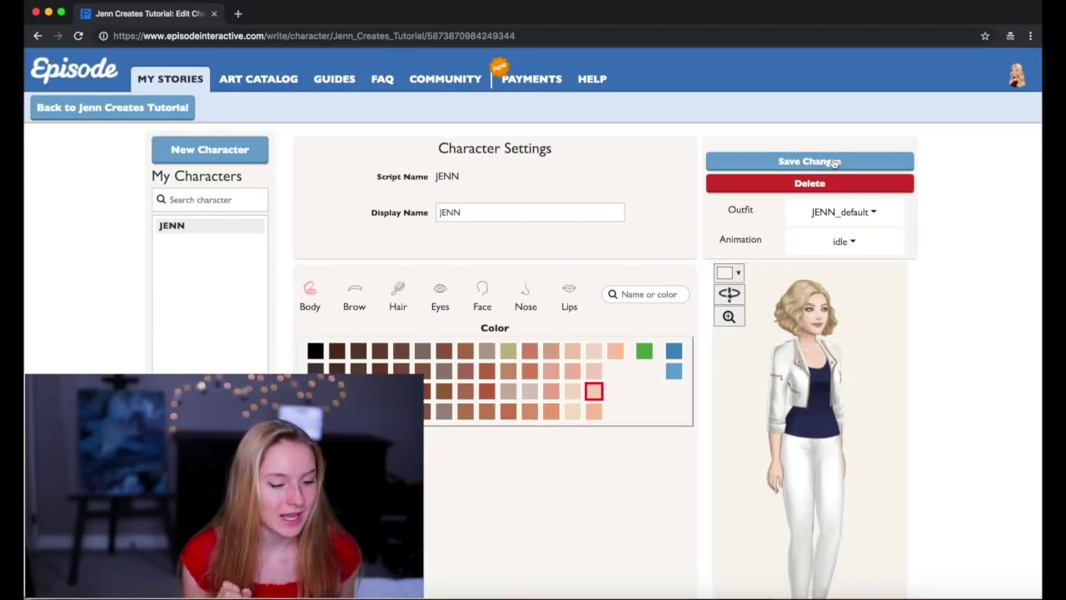
click(833, 161)
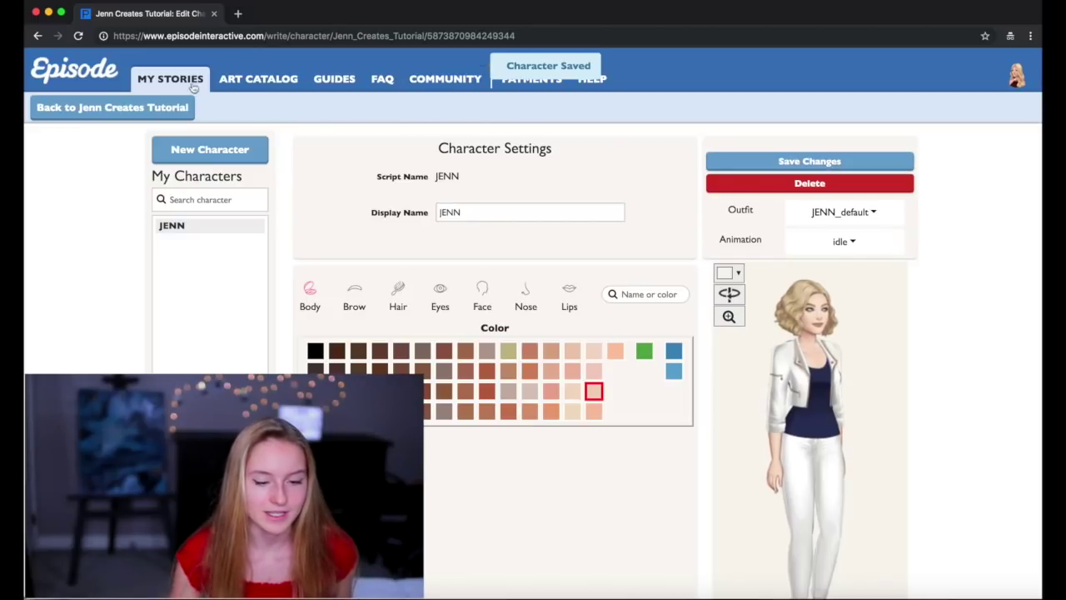
click(158, 106)
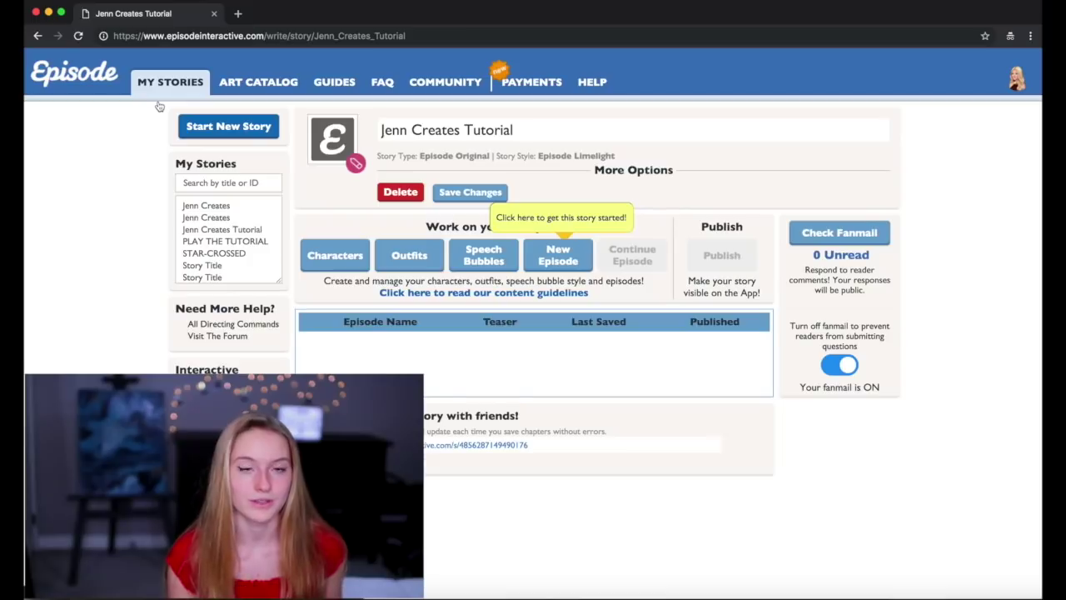
click(566, 265)
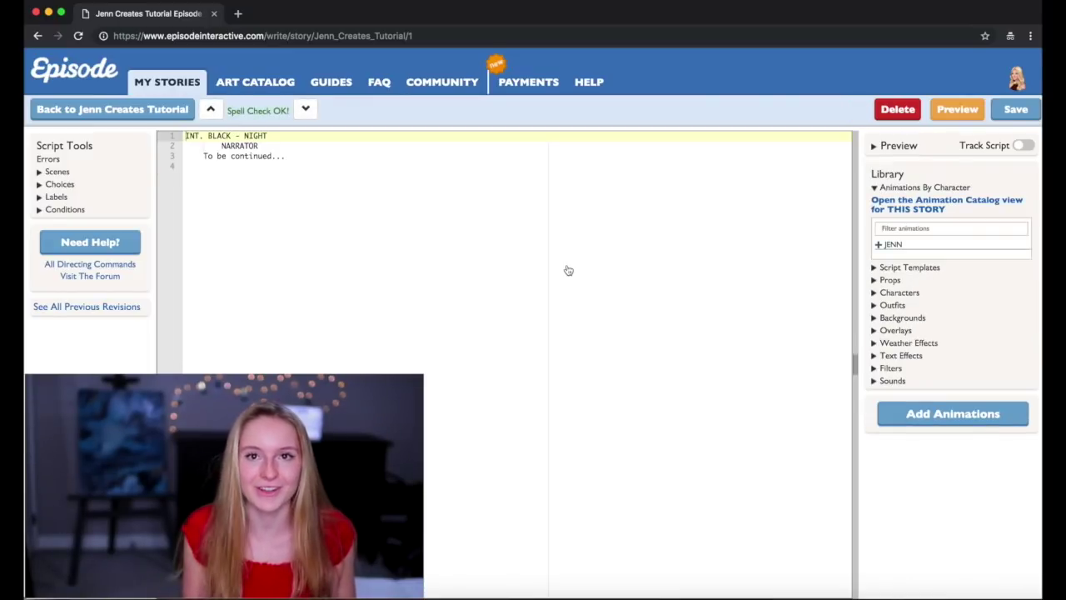
click(303, 156)
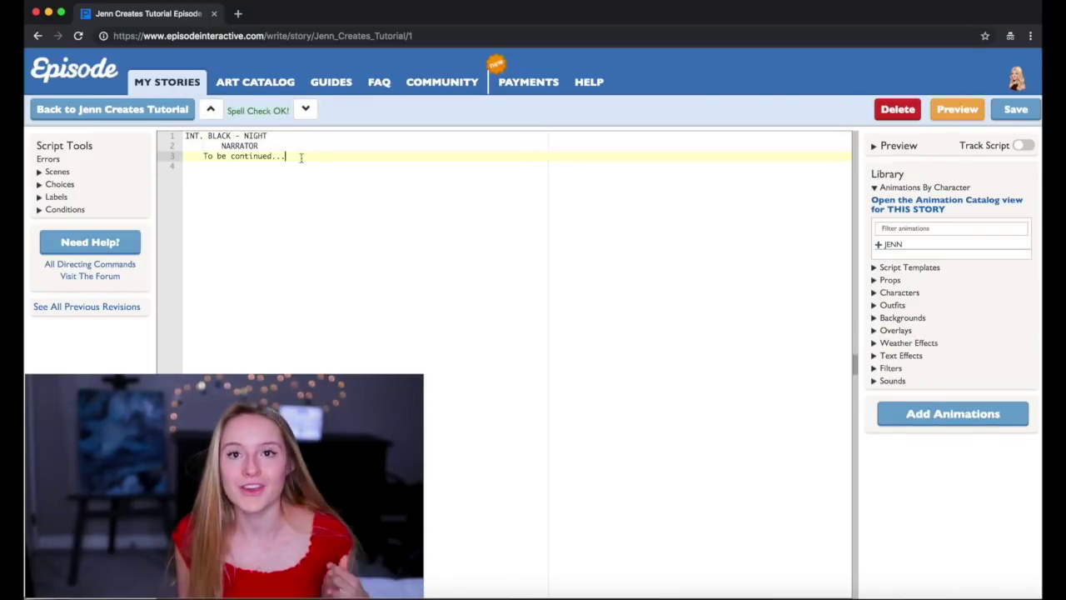
click(184, 136)
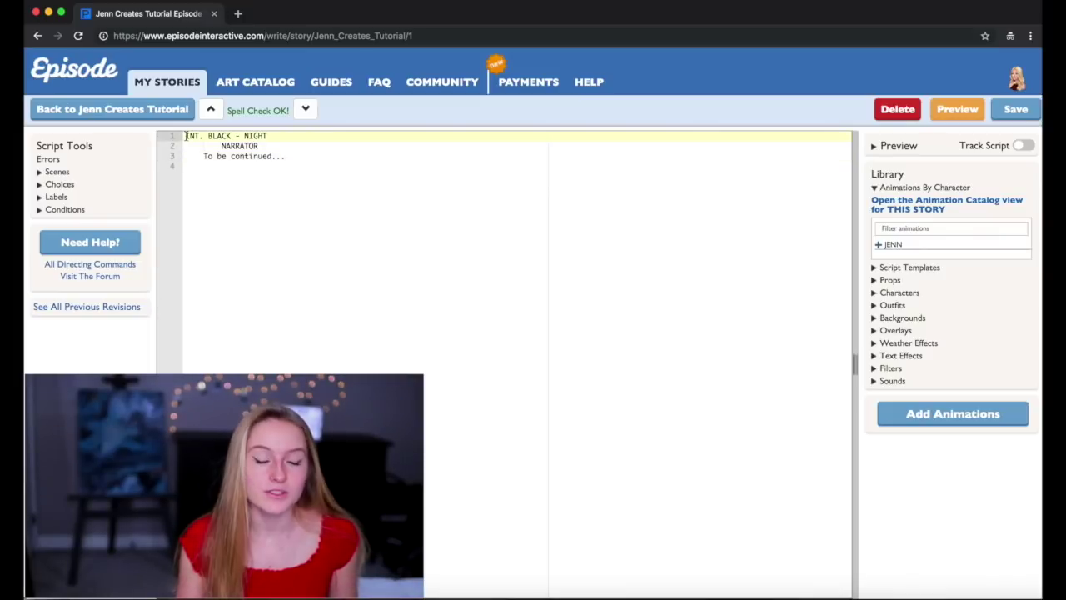
Paste a copy of the opening black night scene block at the top of the script.
key(Return)
key(Return)
key(Return)
key(Return)
key(Return)
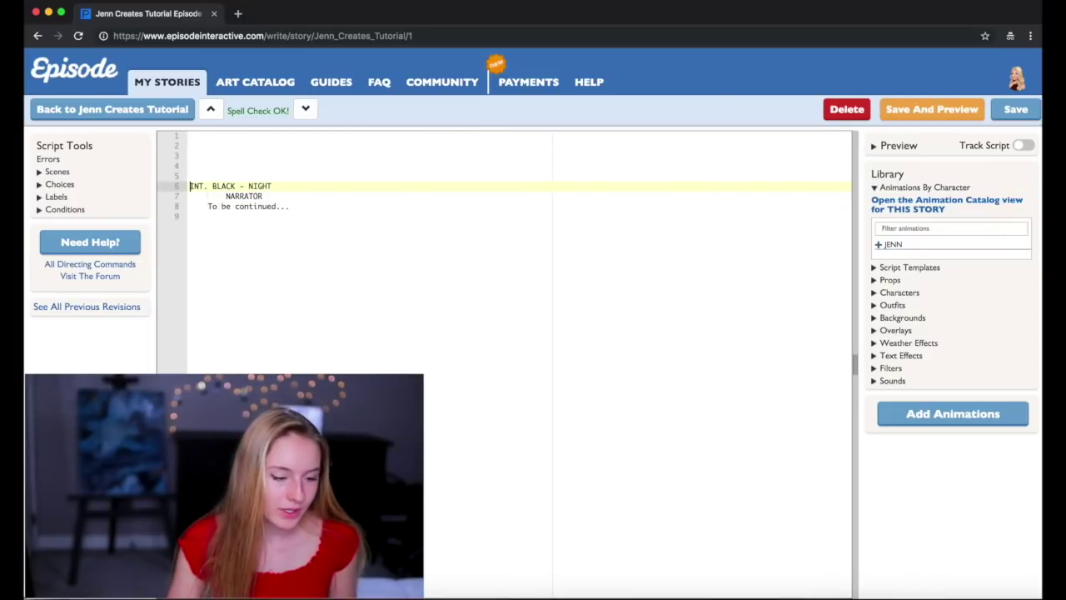
drag(293, 206, 127, 125)
key(super+c)
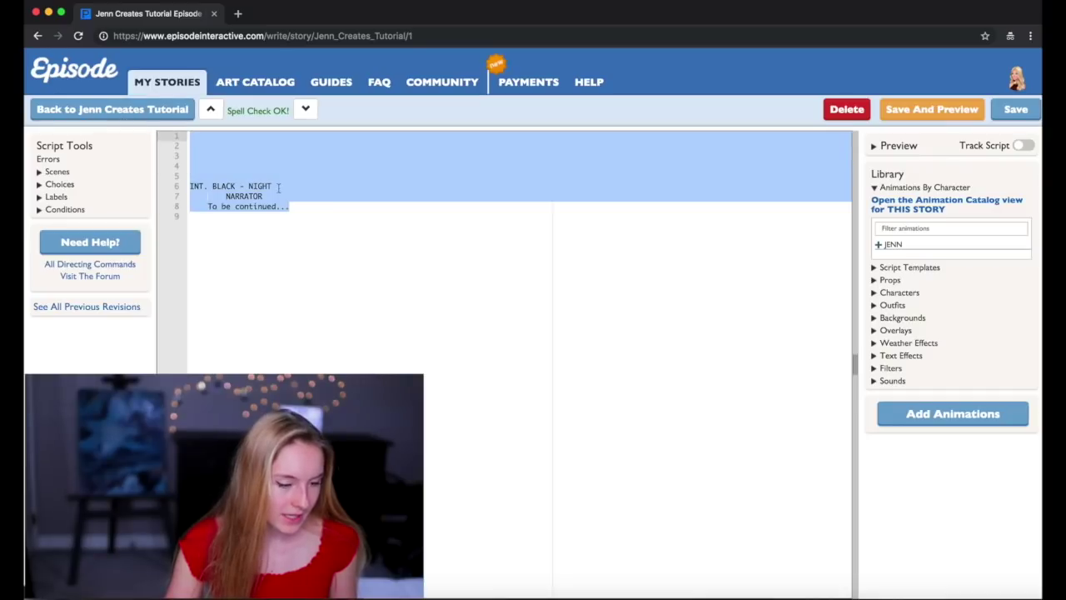
click(308, 203)
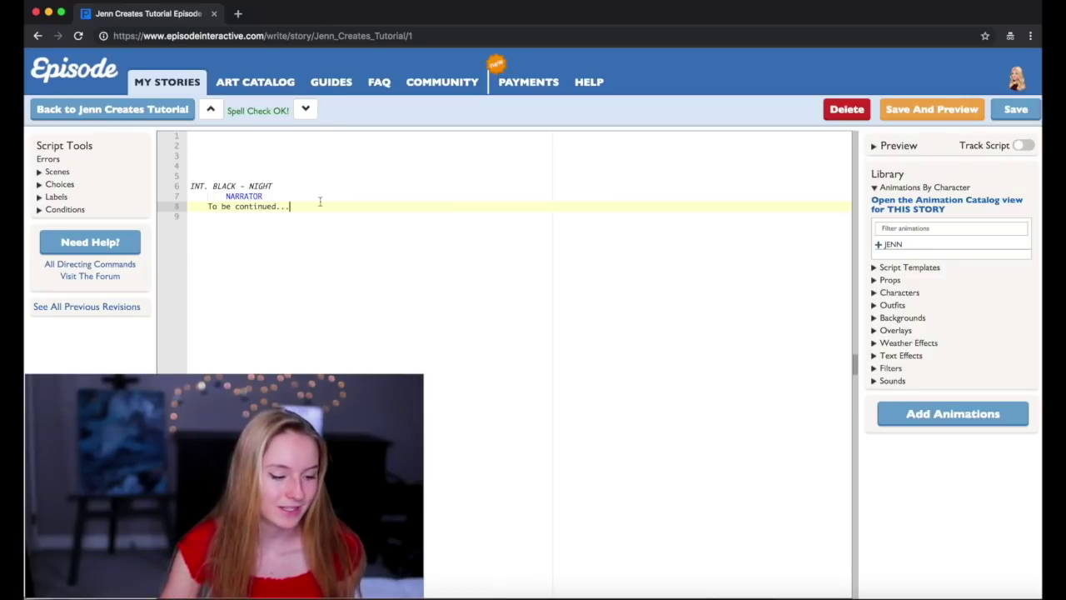
click(287, 137)
key(super+v)
Replace the copied scene's narrator line with 'Welcome to my first story!'.
drag(293, 155, 212, 155)
key(BackSpace)
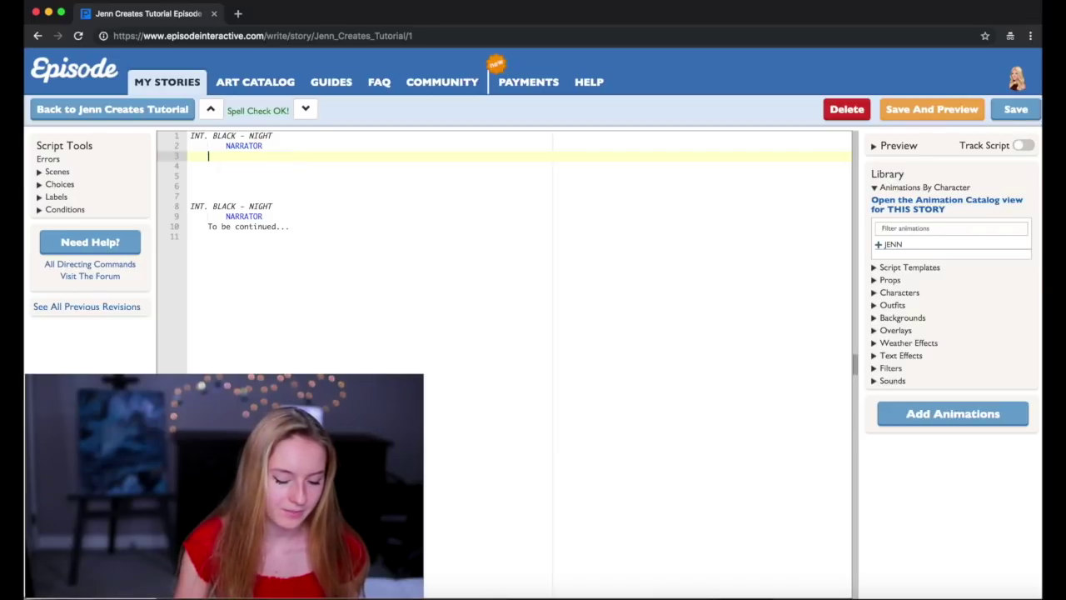
text(Welcome to my )
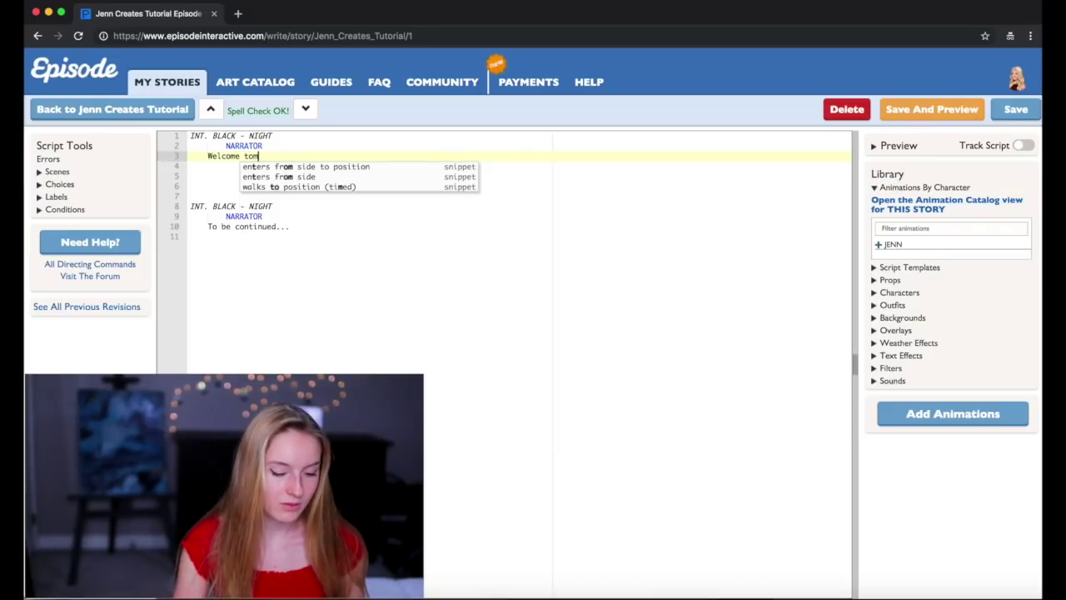
text(firs)
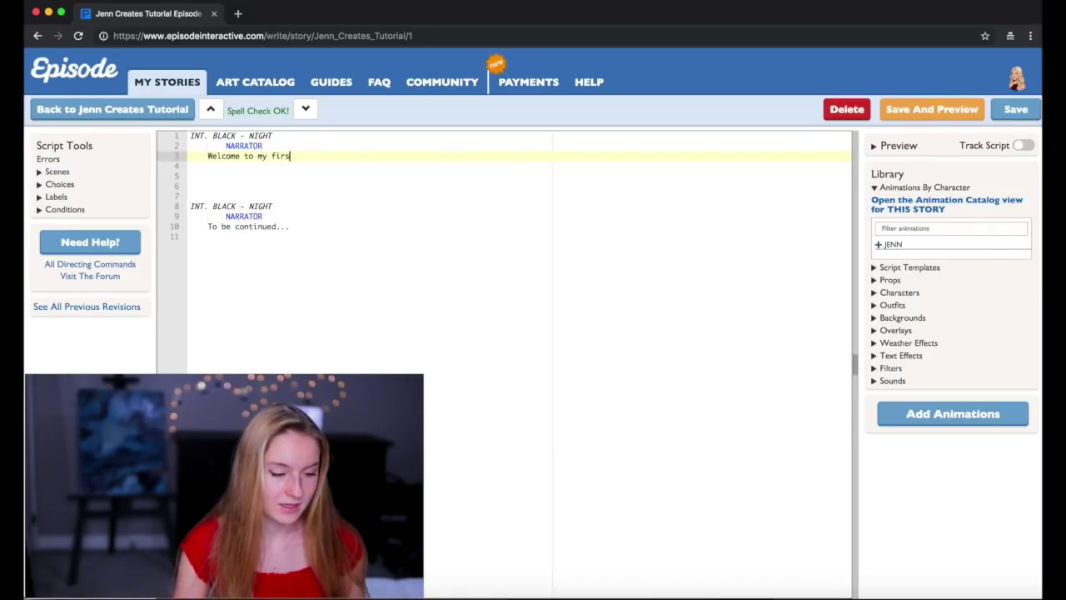
text(t story!)
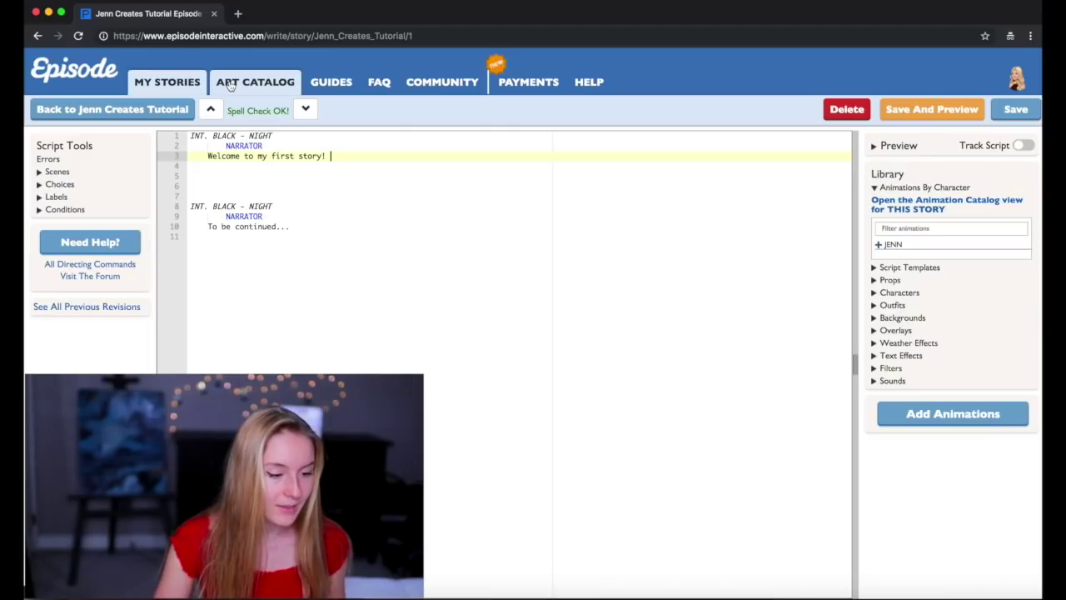
click(229, 85)
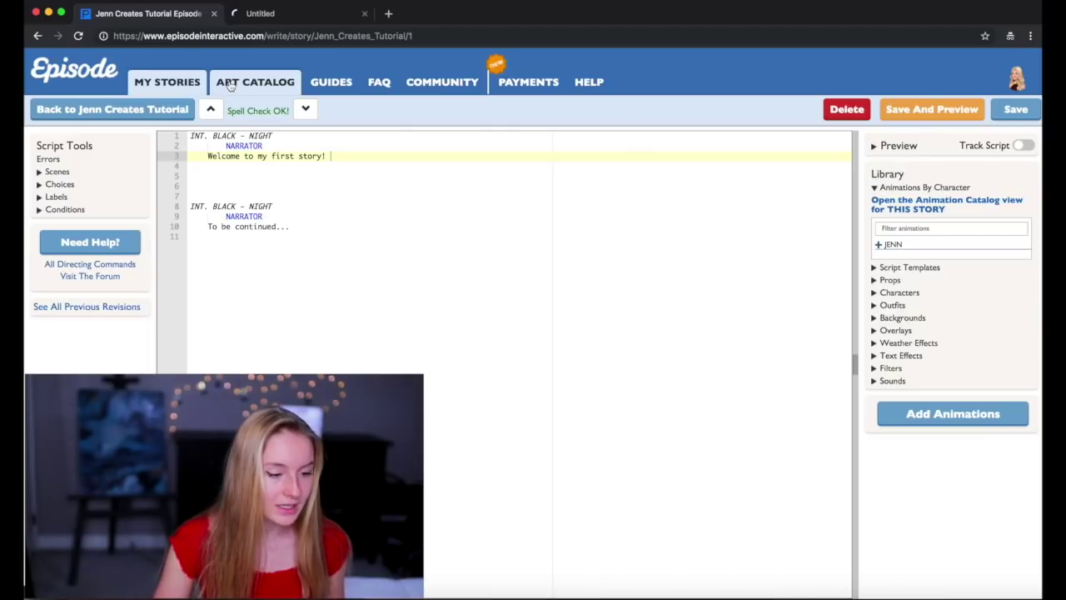
Filter the art catalog backgrounds to Interior and Night.
click(263, 24)
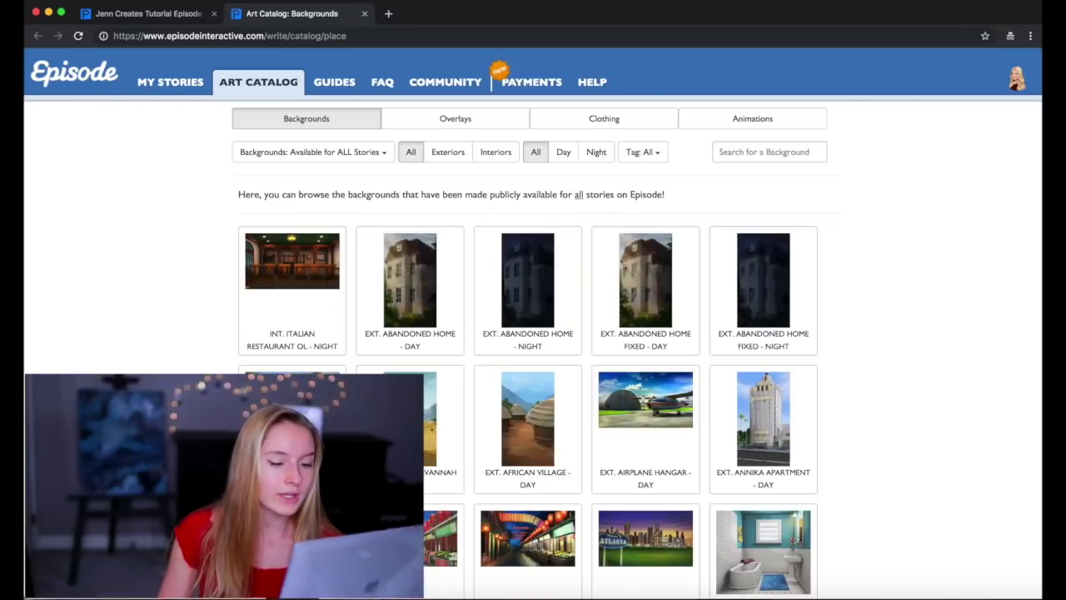
scroll(492, 181, down, 3)
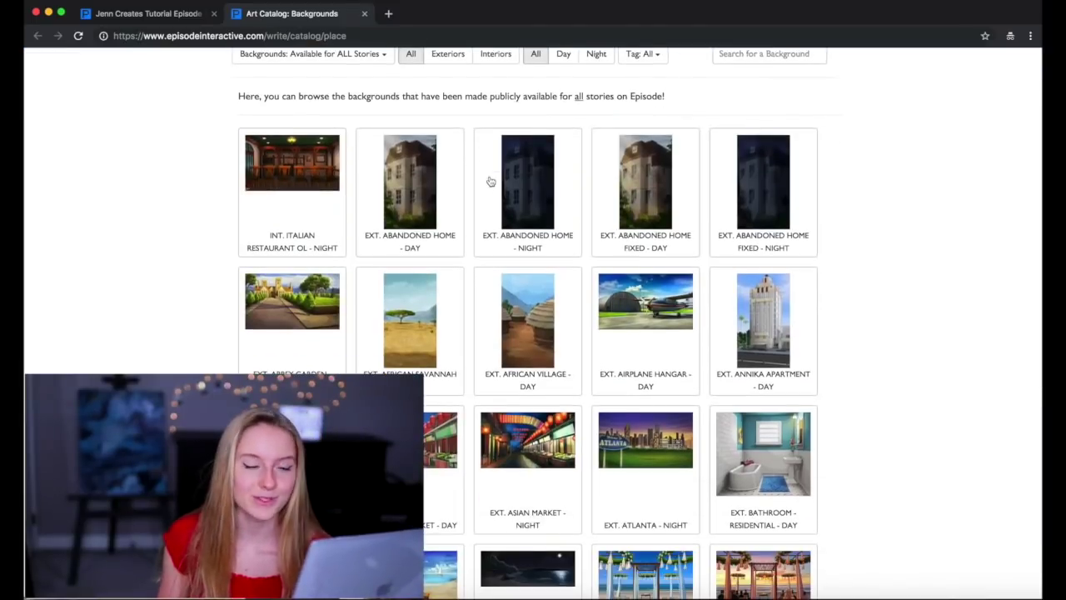
scroll(490, 180, up, 3)
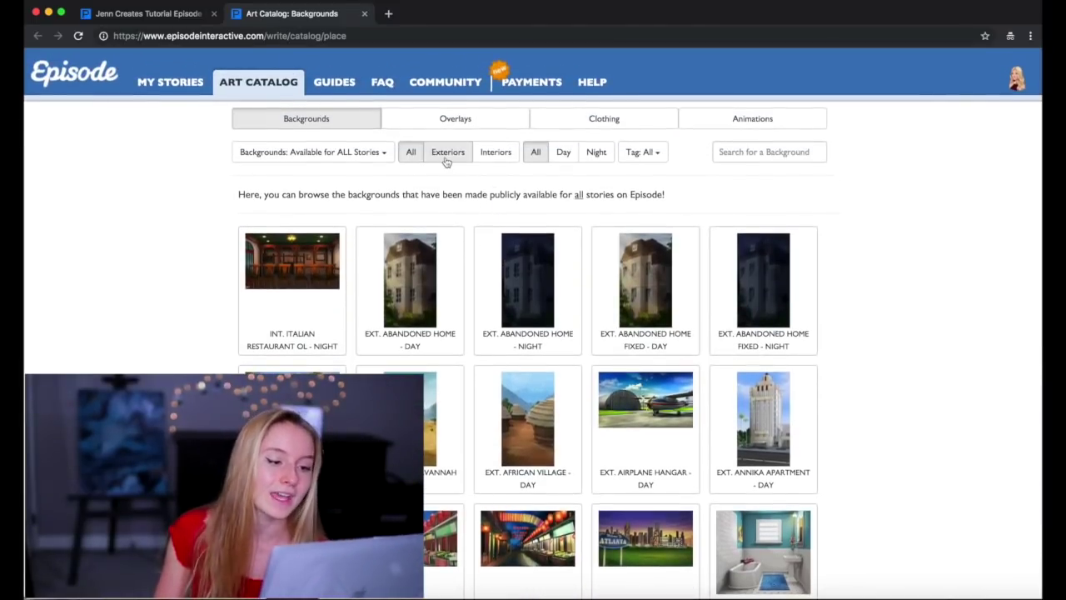
click(447, 154)
click(504, 158)
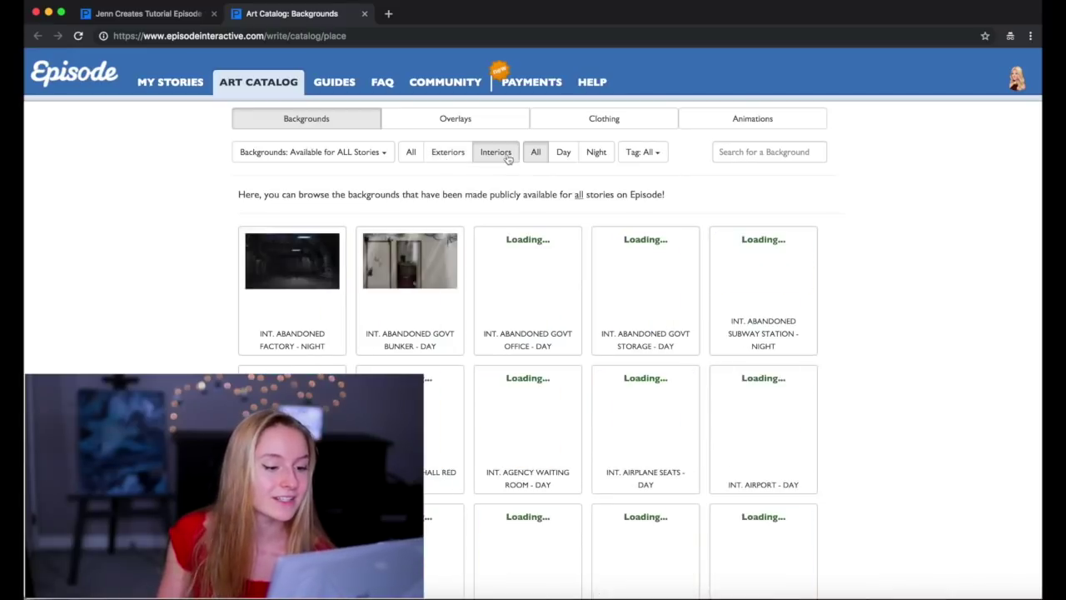
click(555, 158)
click(595, 157)
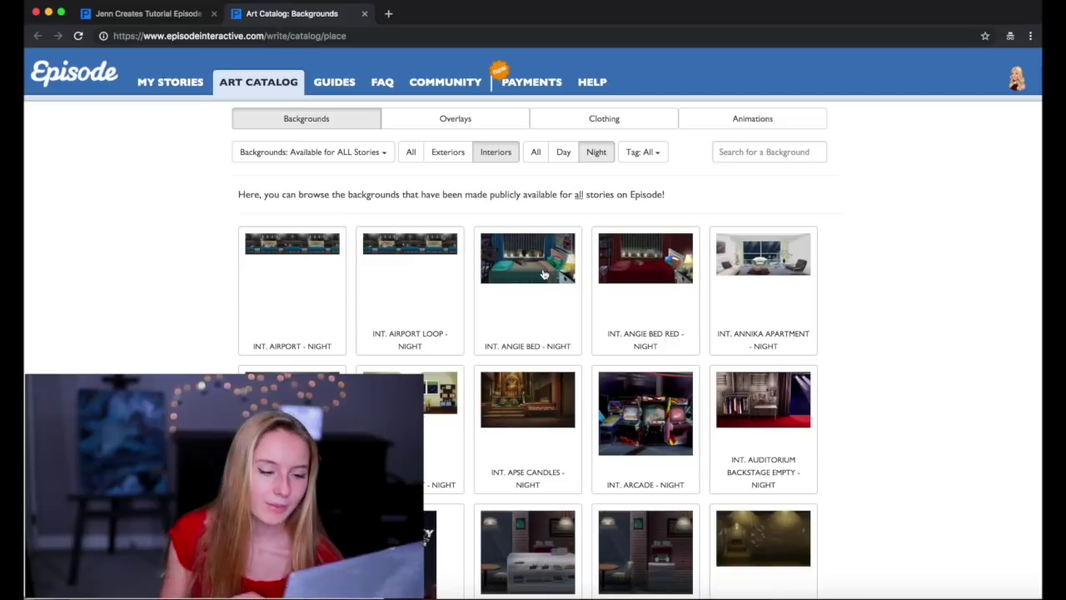
scroll(543, 274, down, 3)
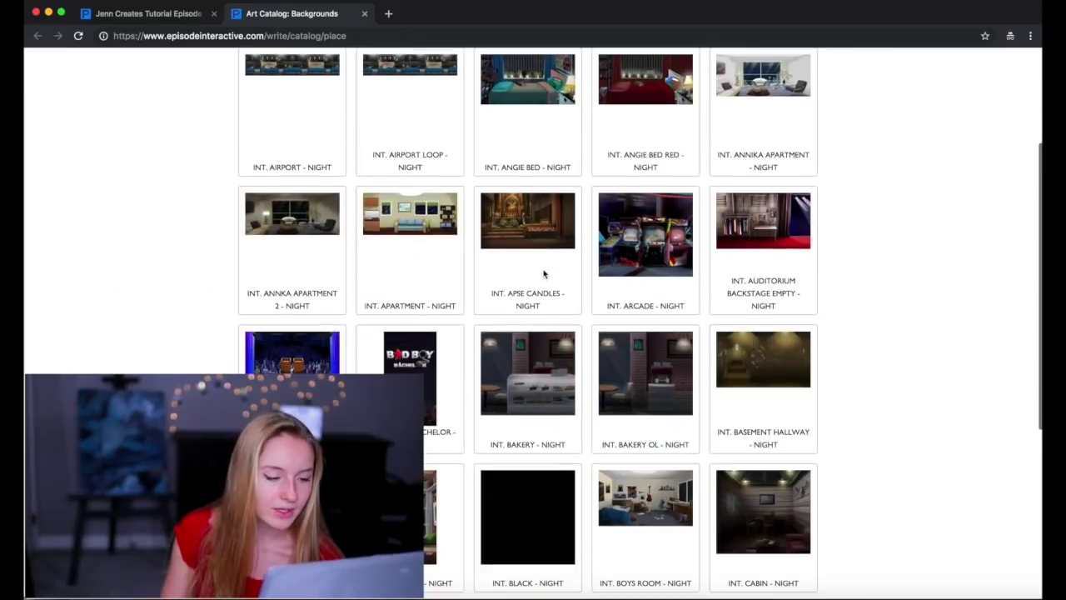
click(647, 264)
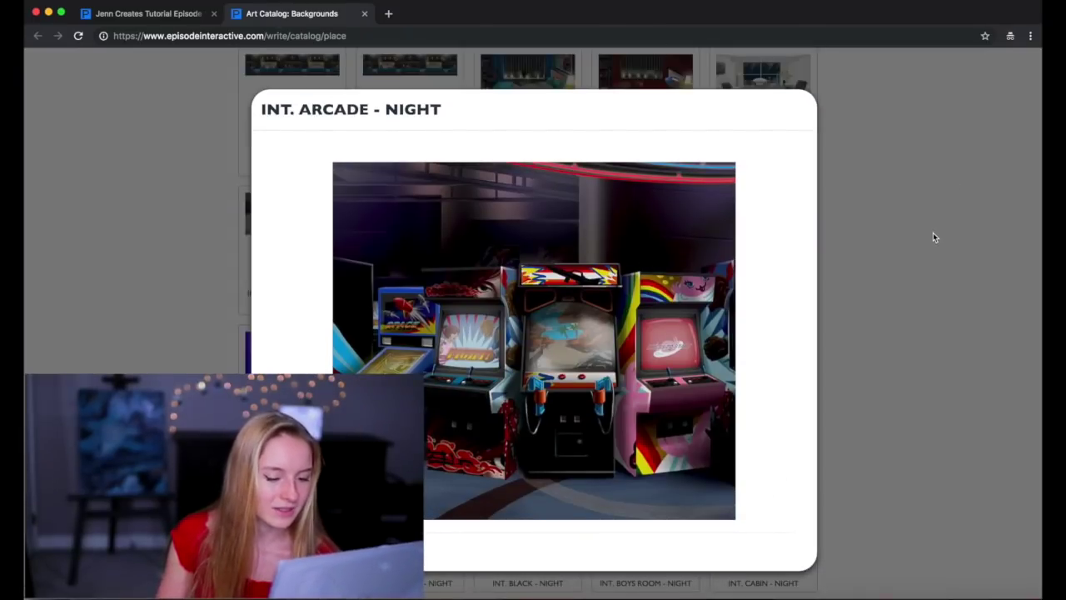
click(933, 233)
Copy the background name 'INT. FANCY LIVING ROOM - NIGHT' and return to the script.
scroll(727, 352, down, 10)
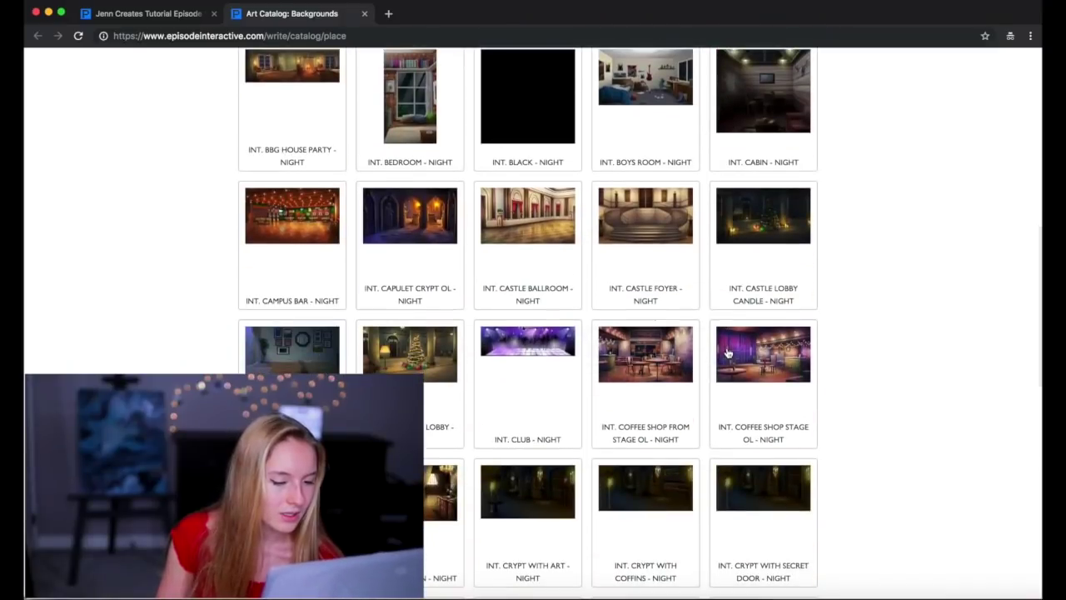
scroll(609, 353, down, 9)
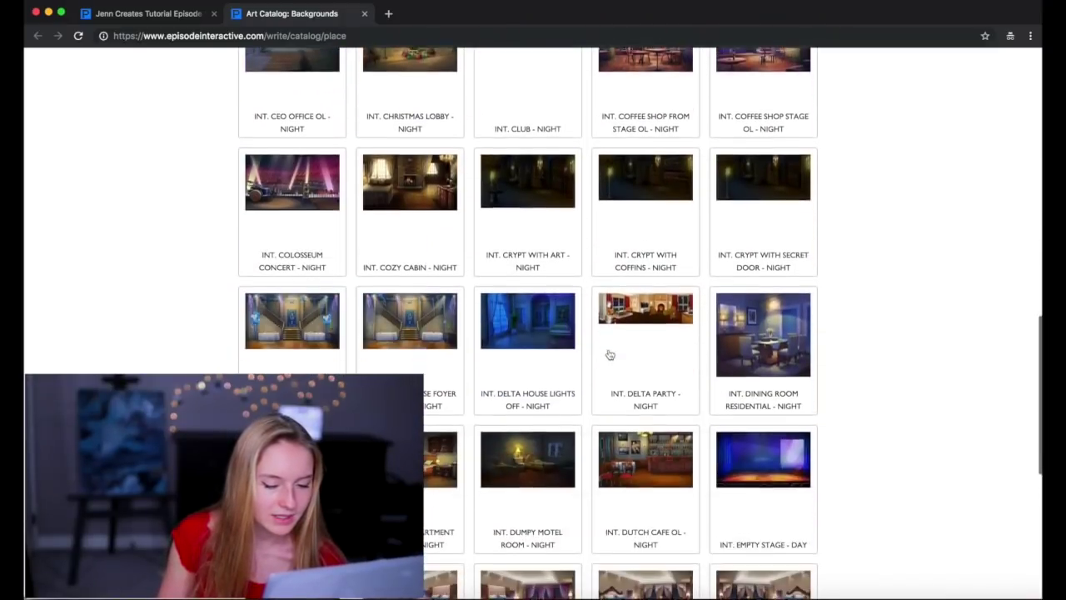
scroll(609, 353, down, 5)
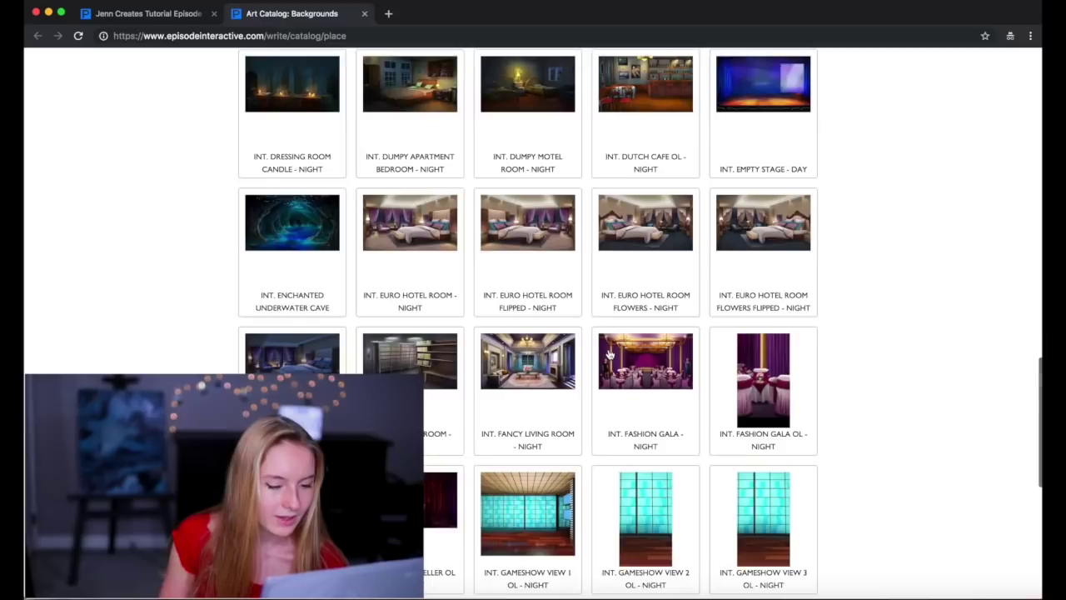
scroll(609, 353, down, 1)
click(554, 340)
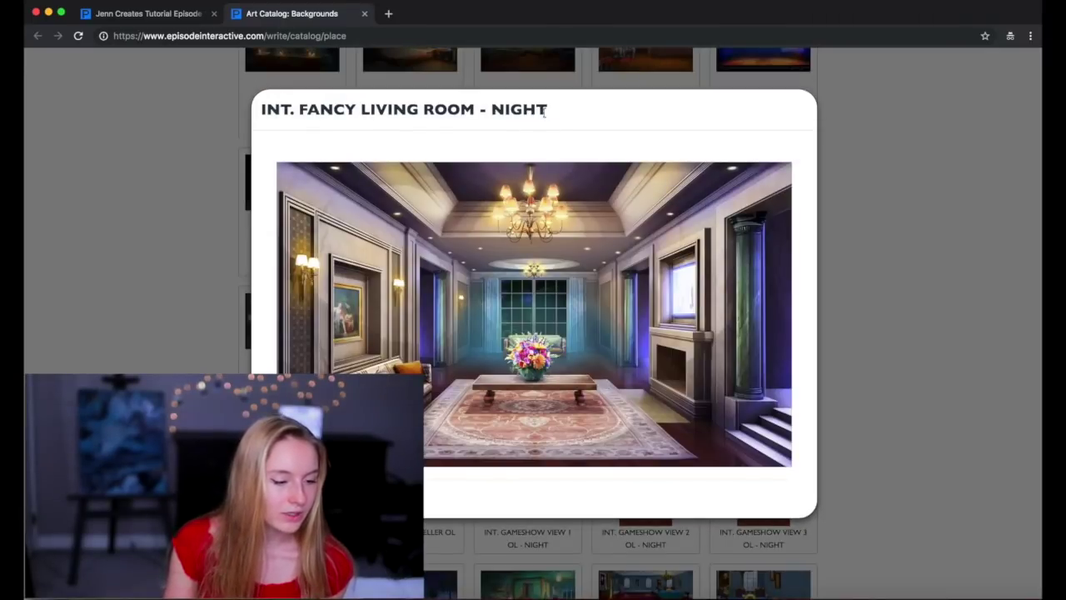
drag(546, 113, 266, 96)
key(ctrl+c)
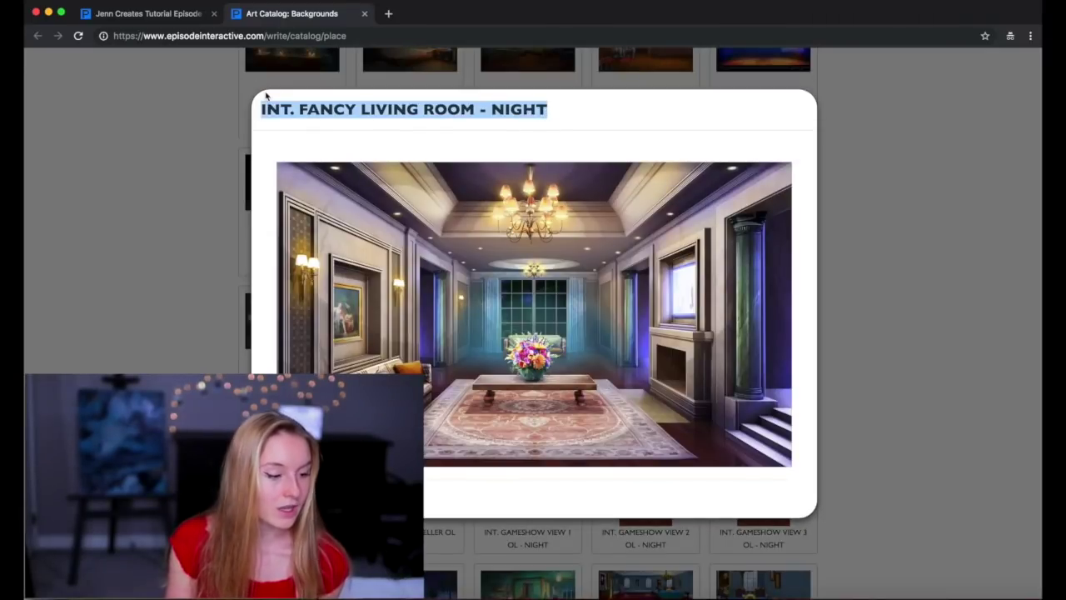
click(160, 22)
click(282, 171)
Paste the INT. FANCY LIVING ROOM - NIGHT scene heading below the welcome line.
key(Return)
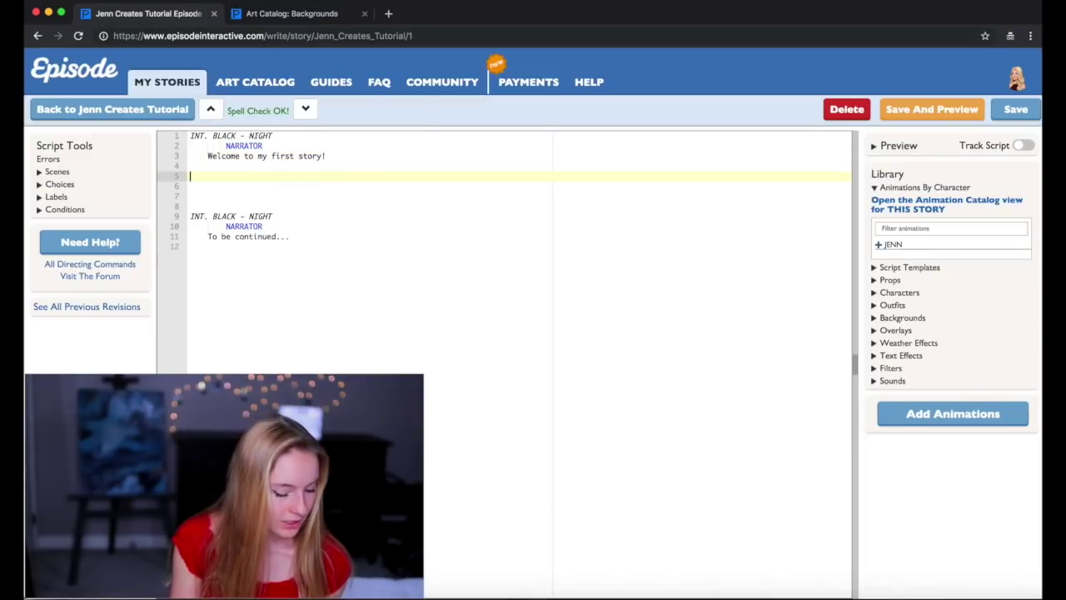
key(ctrl+v)
key(Return)
key(Return)
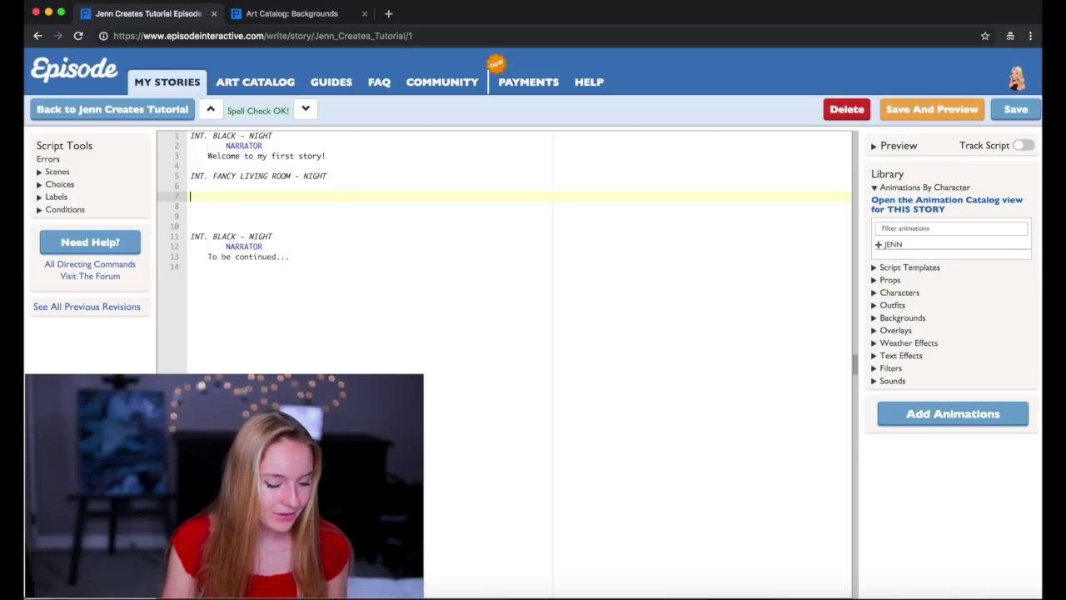
text(JENN enter)
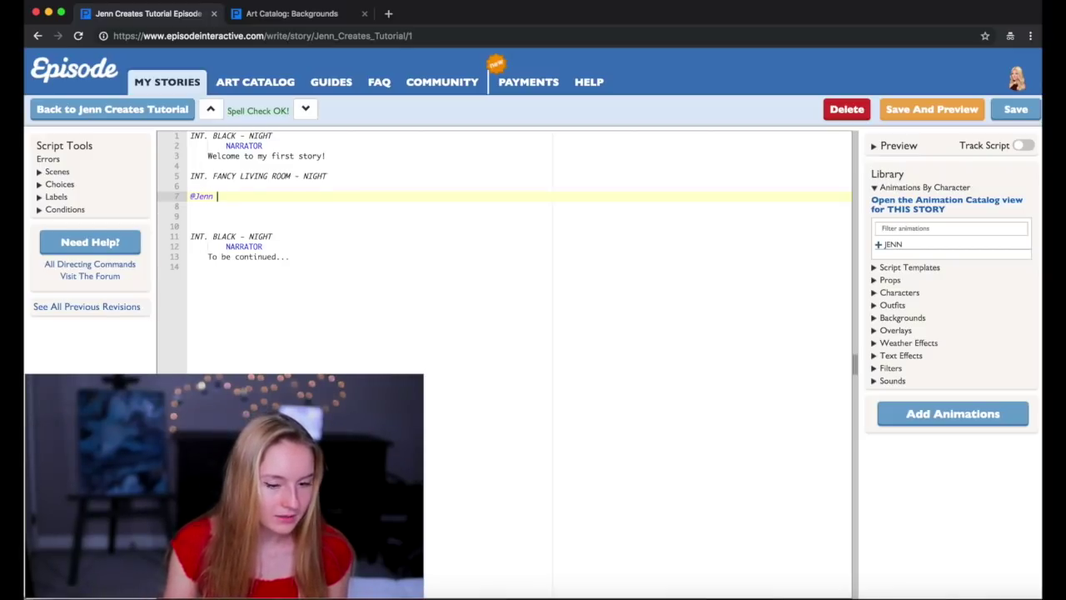
text(s from right)
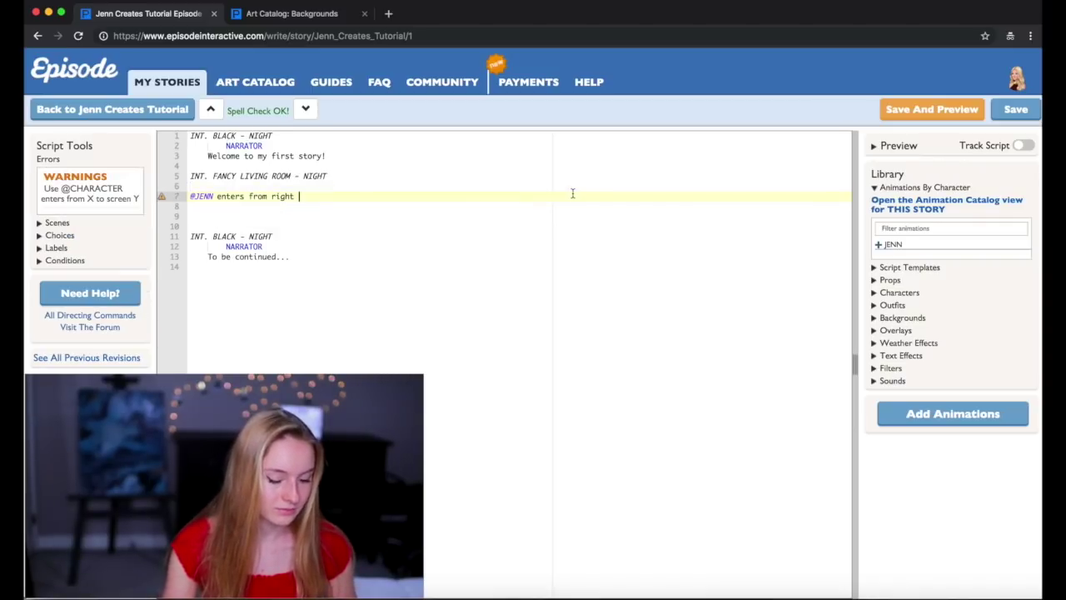
text(to sc)
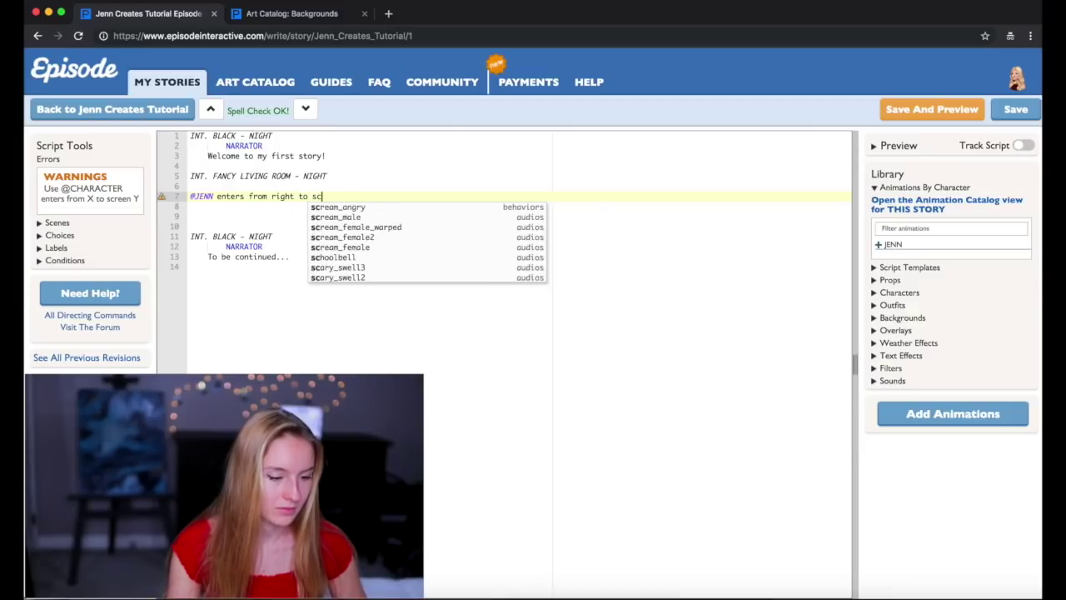
text(reen right)
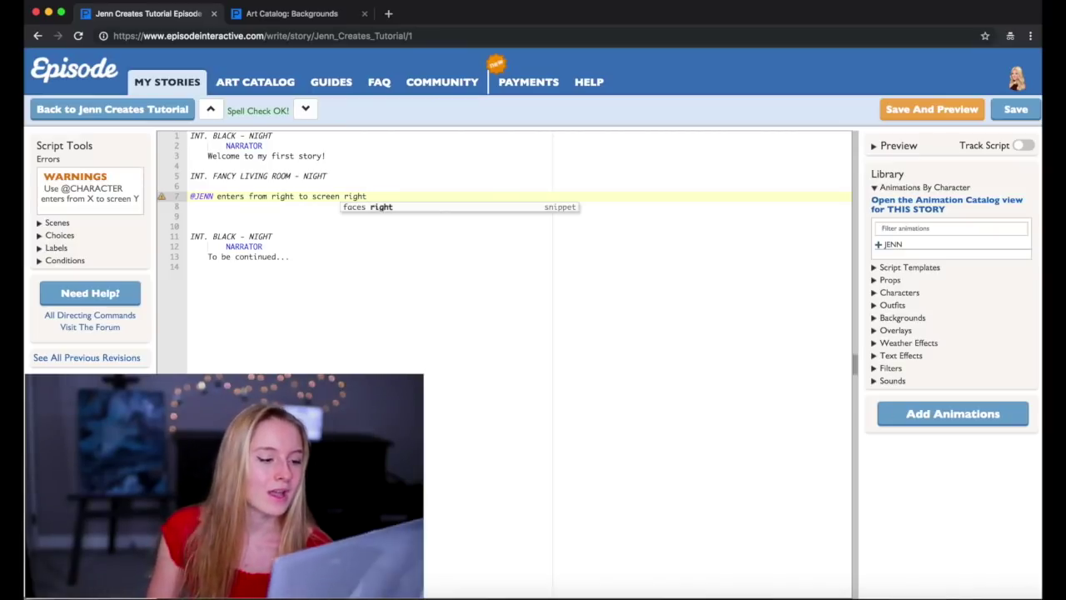
click(500, 194)
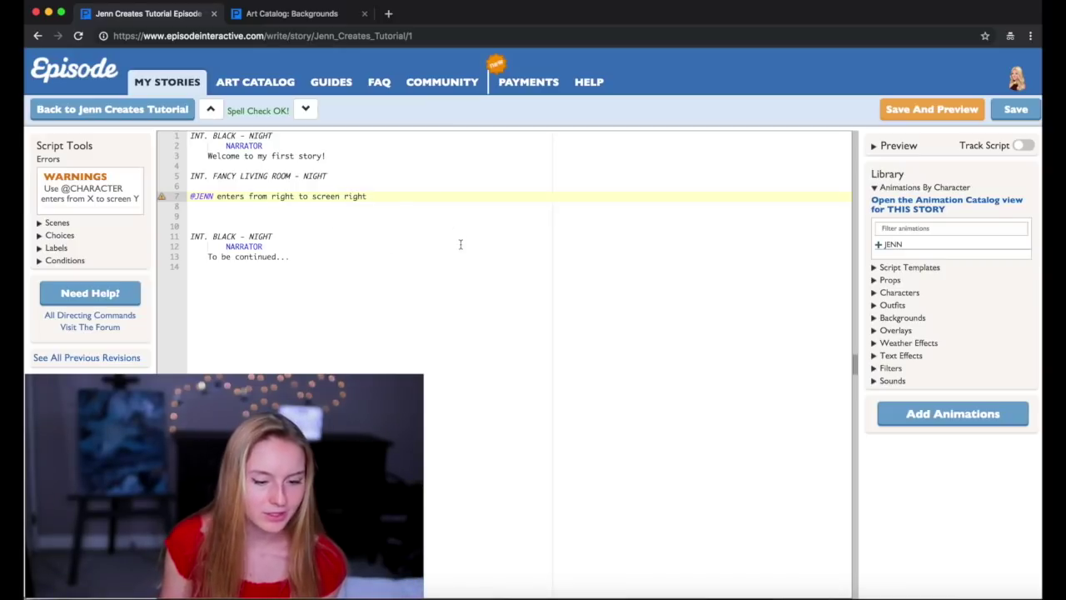
click(912, 113)
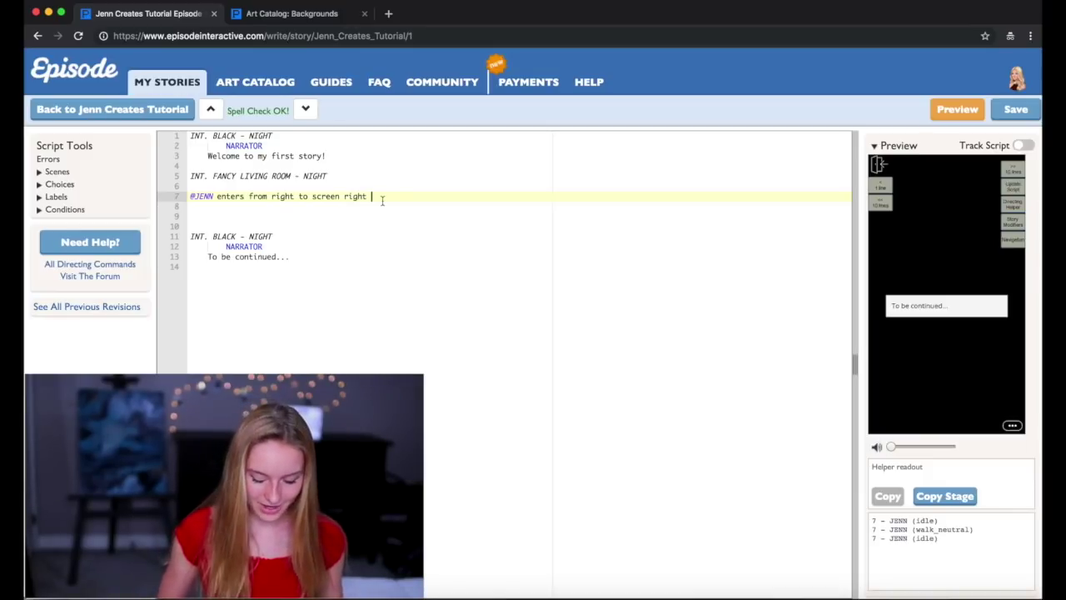
Add JENN's dialogue 'Welcome to the best story you've ever read!' and save to preview it.
key(Return)
key(Return)
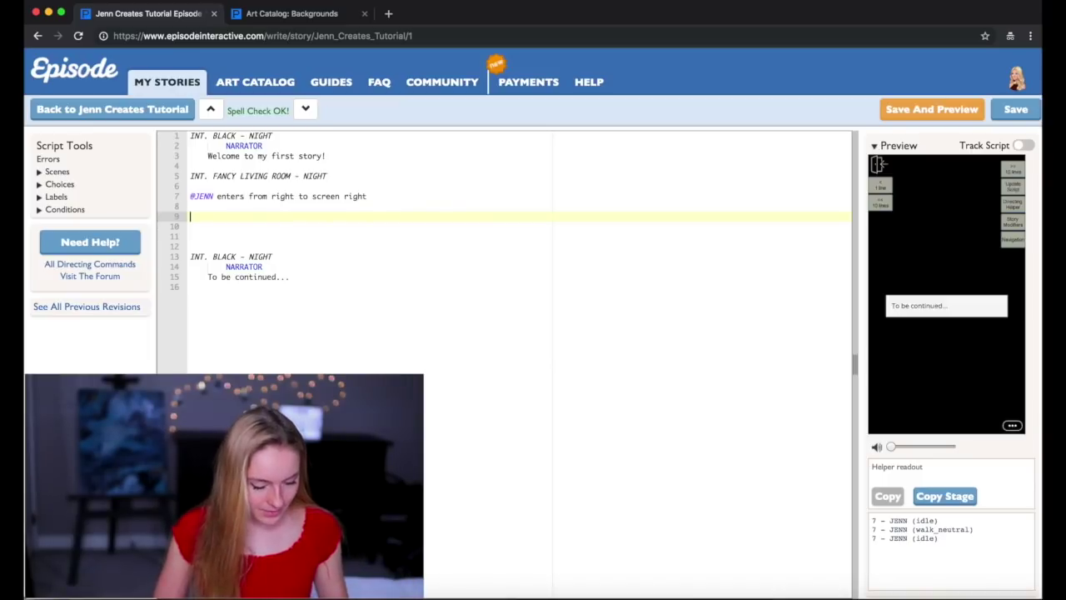
text(JENN)
key(Return)
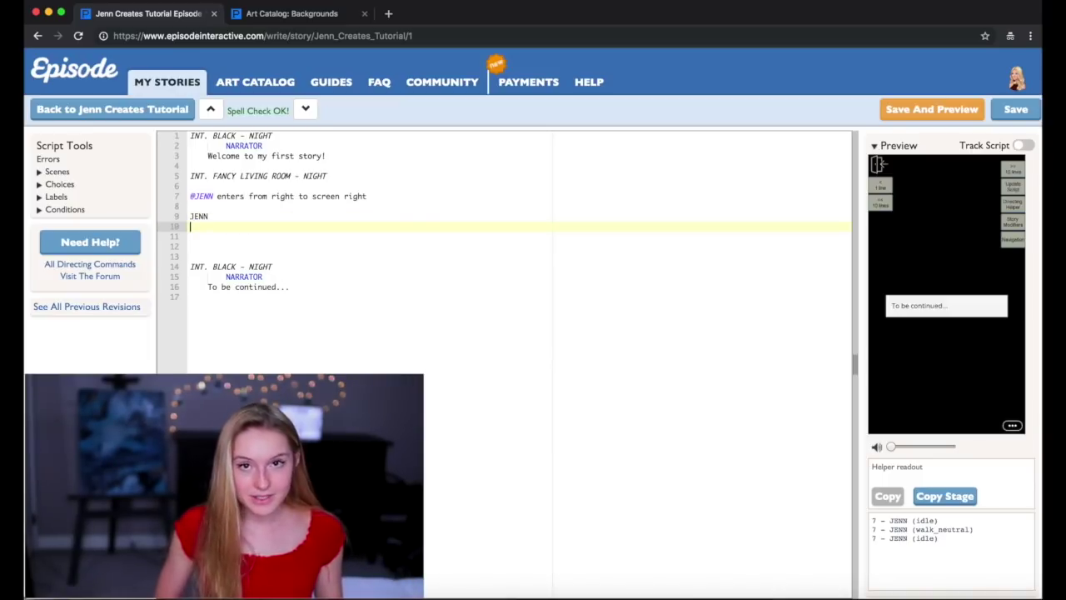
text(Welcome)
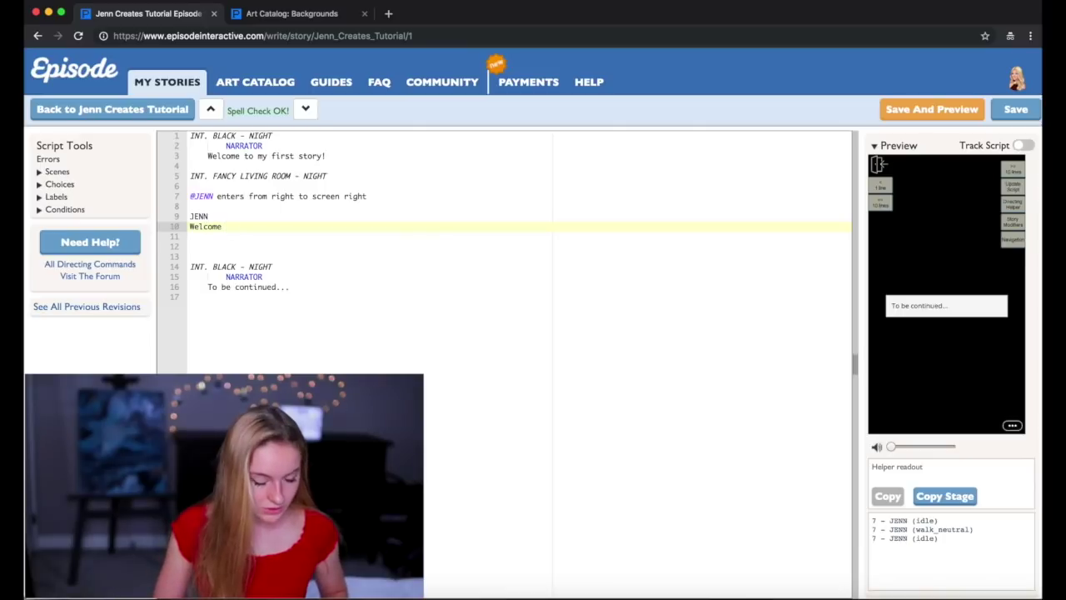
text( to the best as)
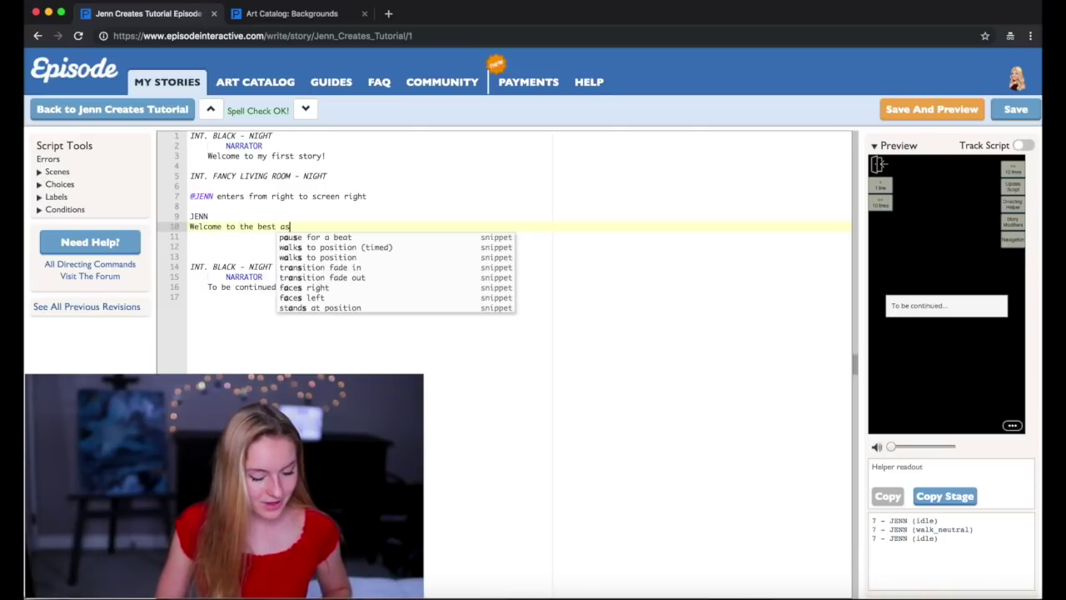
key(BackSpace)
key(BackSpace)
text(story you)
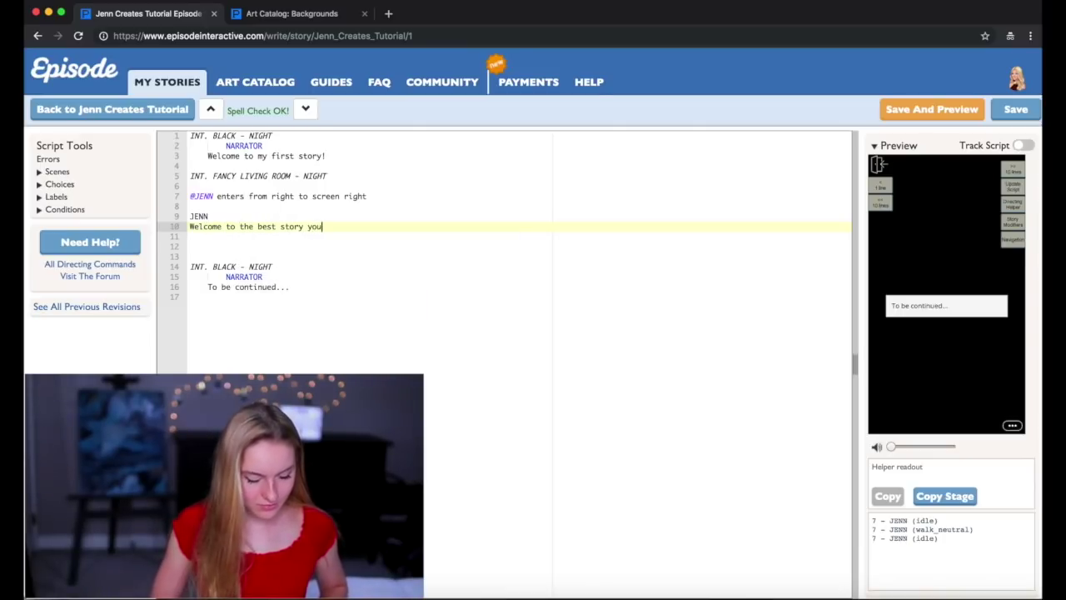
text('ve ever read!)
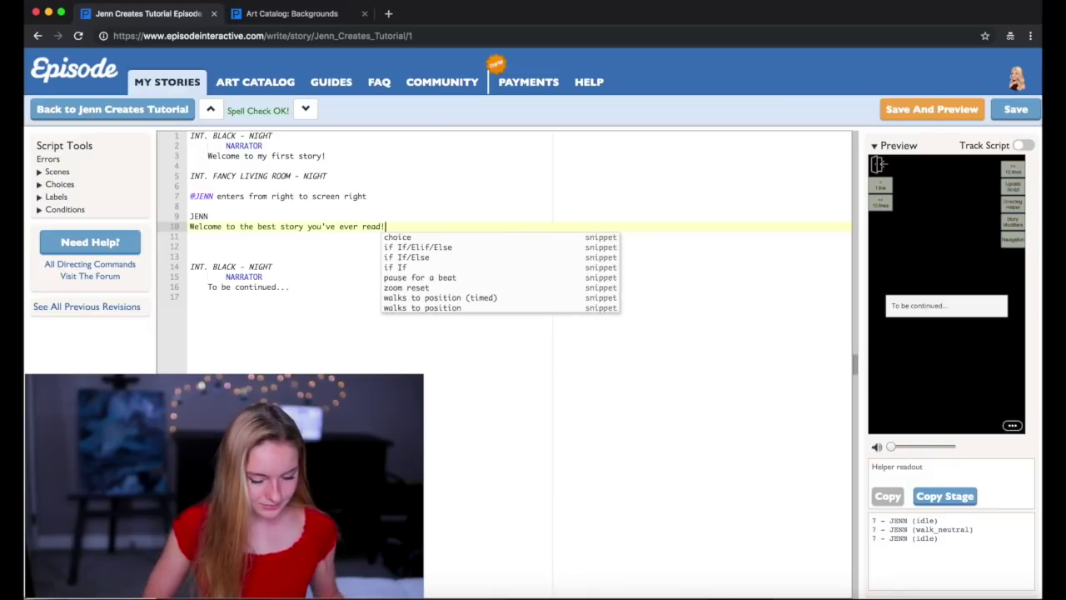
key(super+s)
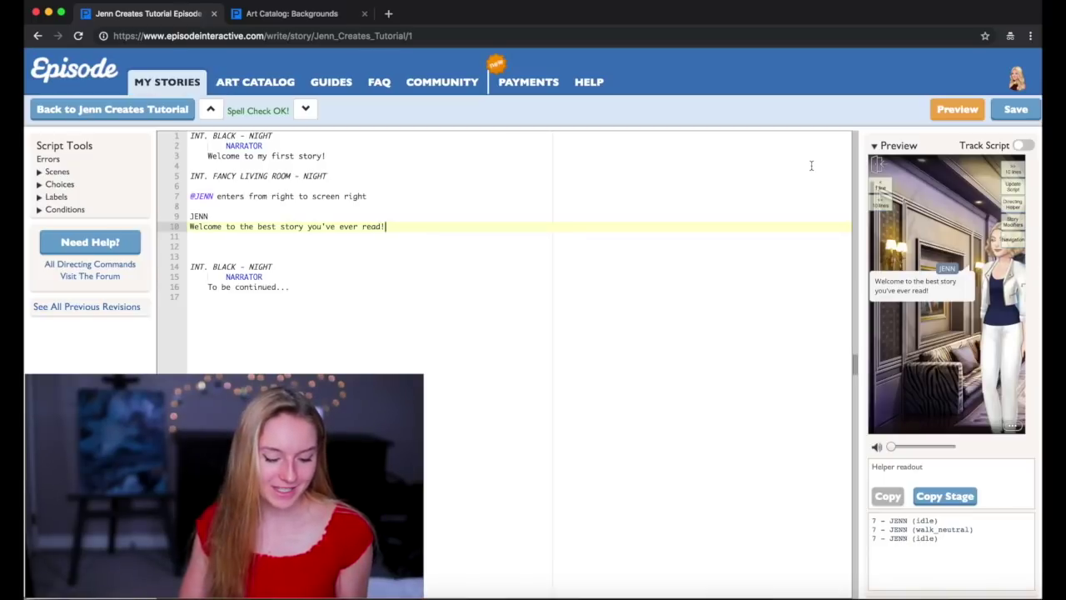
click(876, 147)
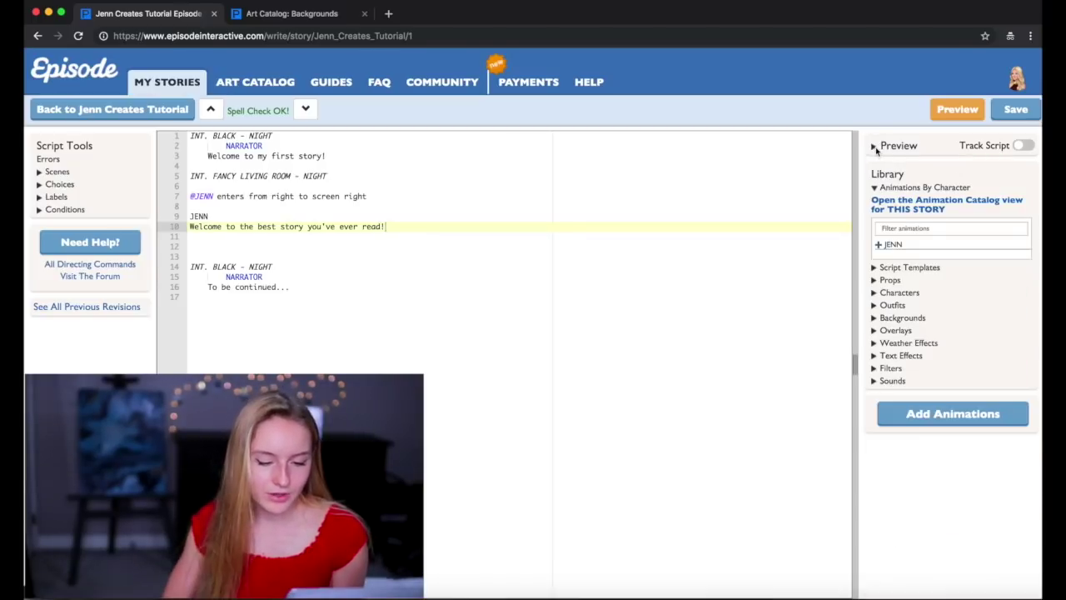
Expand JENN's animations and preview dance_drop_it and eyeroll_sarcastic.
click(880, 245)
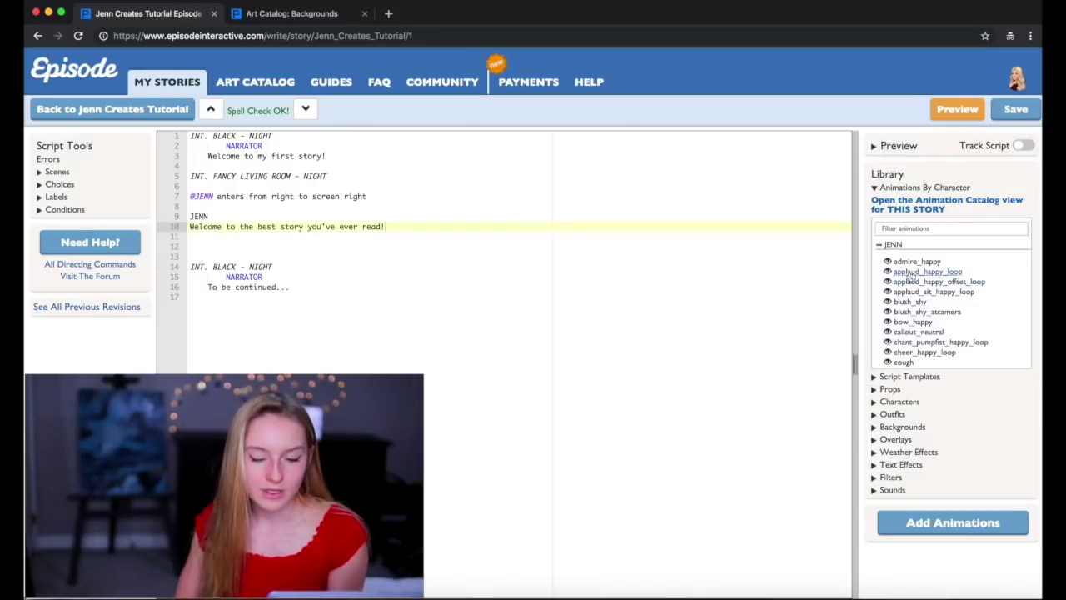
scroll(916, 292, down, 4)
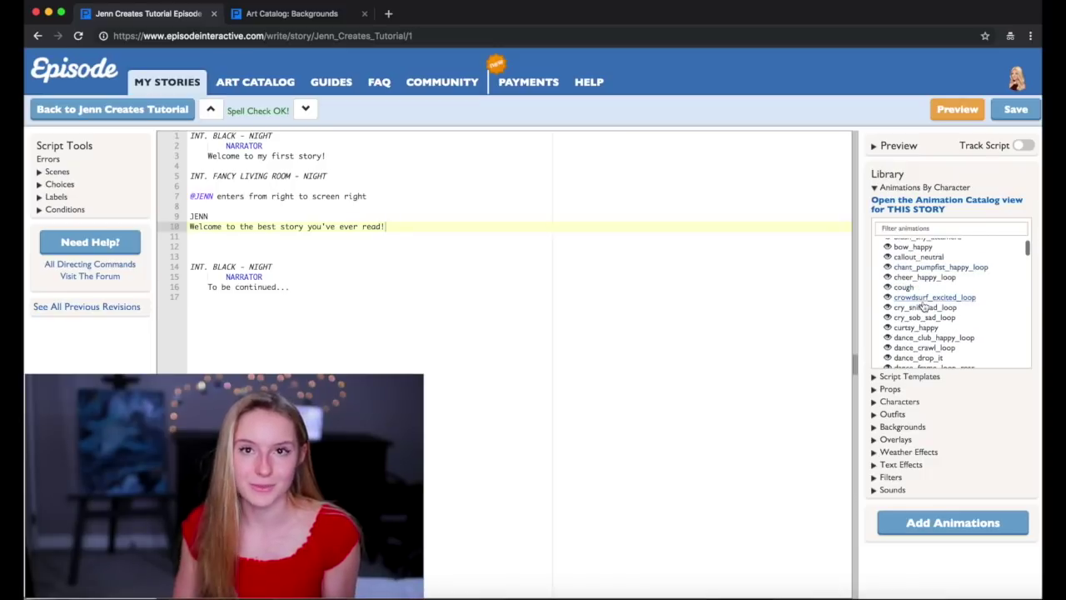
scroll(925, 309, up, 3)
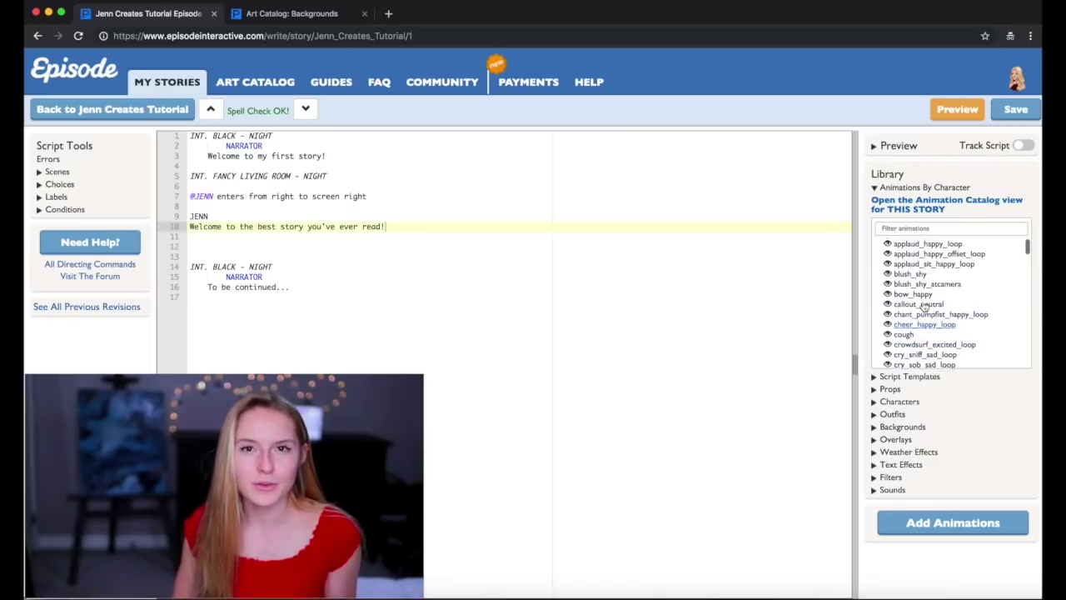
scroll(925, 308, down, 5)
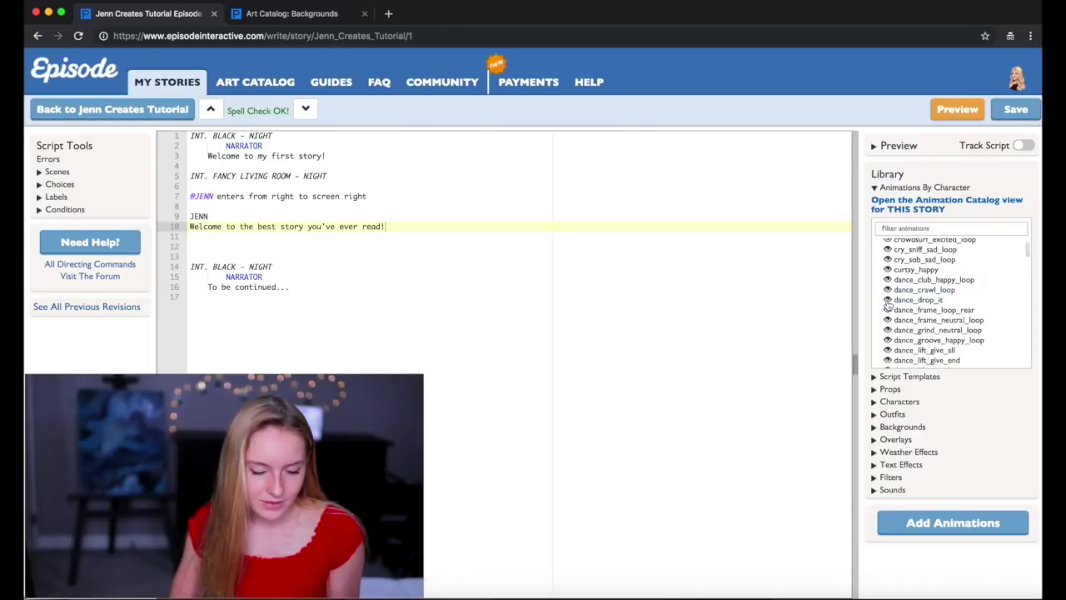
click(888, 303)
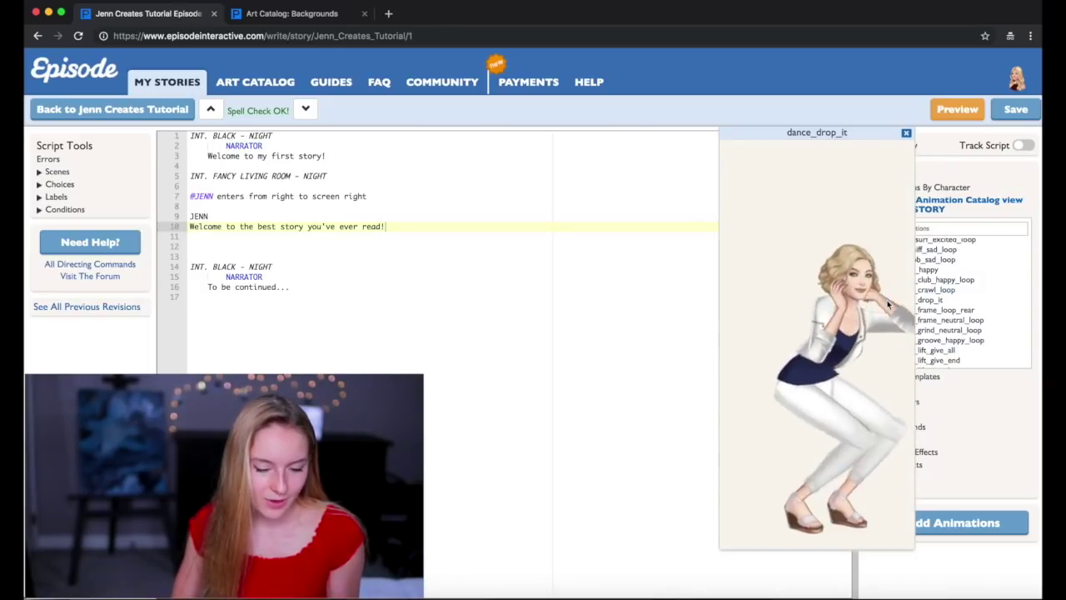
click(907, 133)
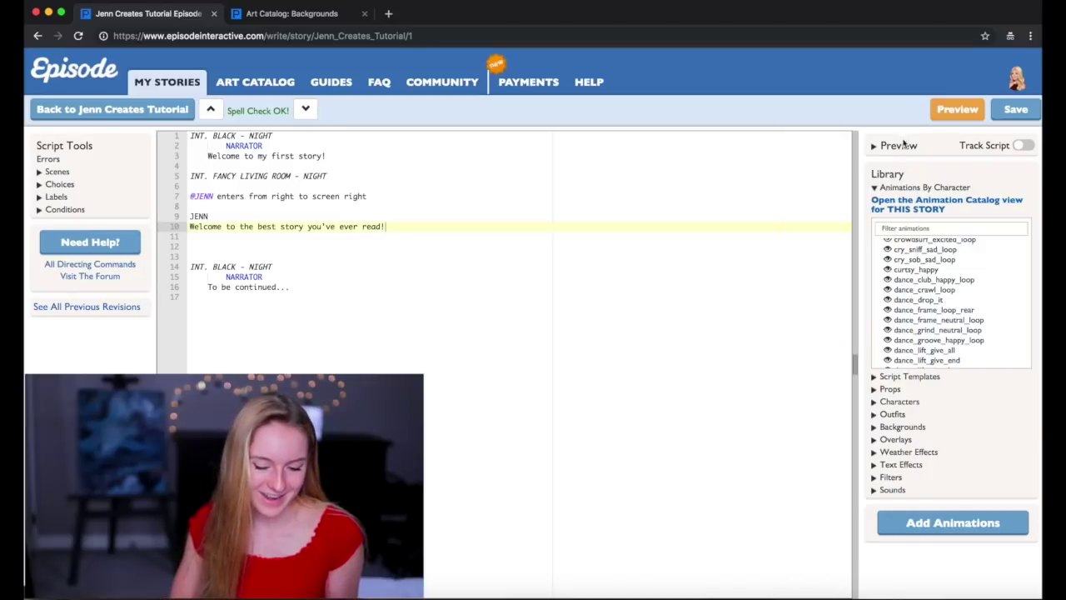
scroll(890, 308, down, 5)
scroll(888, 307, down, 3)
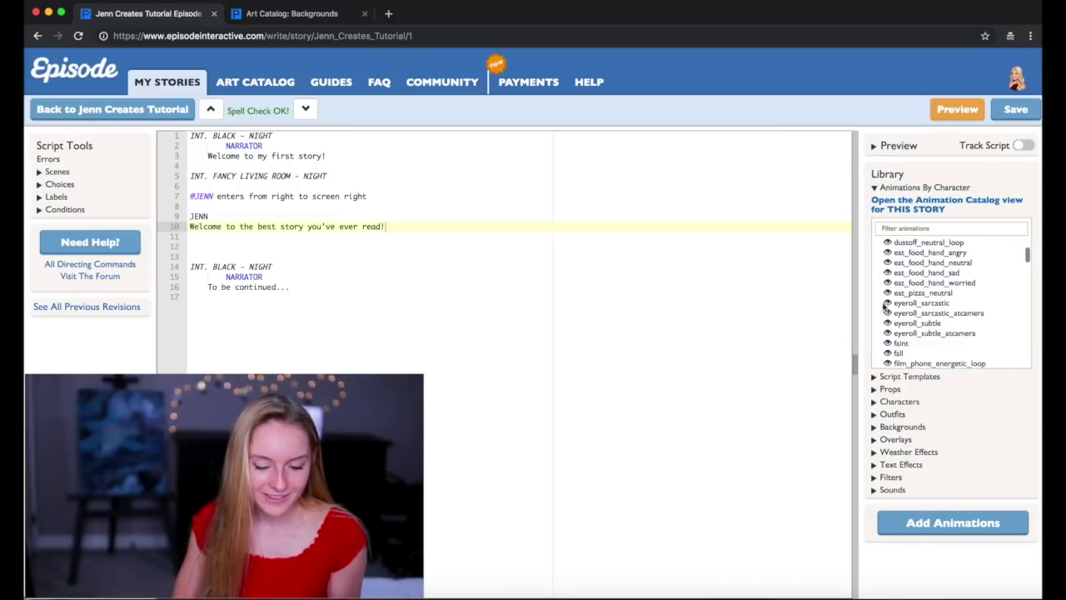
click(887, 303)
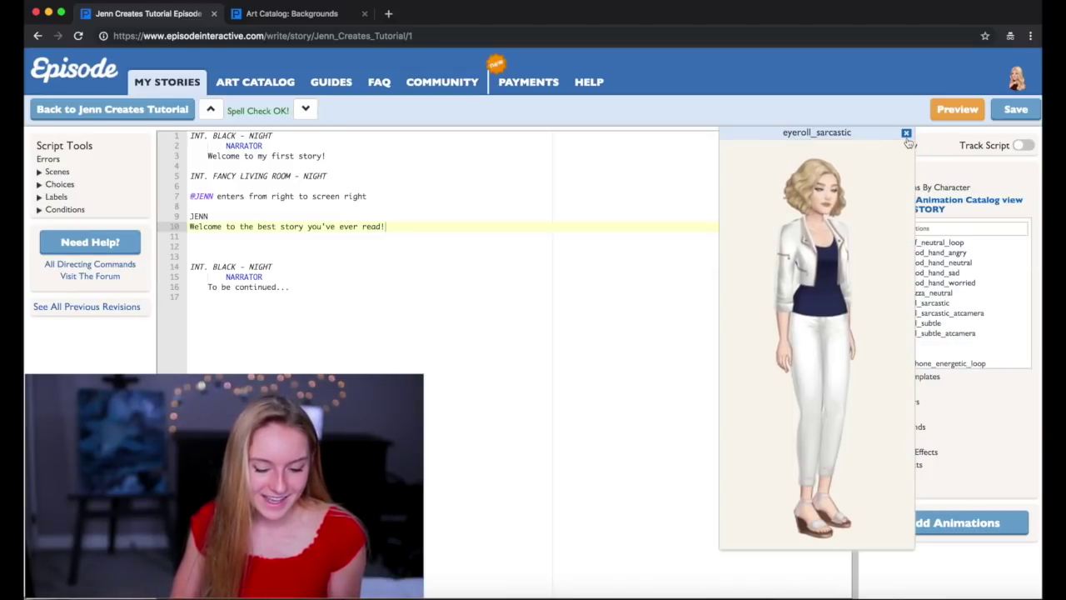
click(907, 133)
Preview film_phone_energetic_loop, then insert film_phone_neutral_loop at the end of JENN's line.
scroll(905, 336, down, 4)
scroll(904, 337, up, 1)
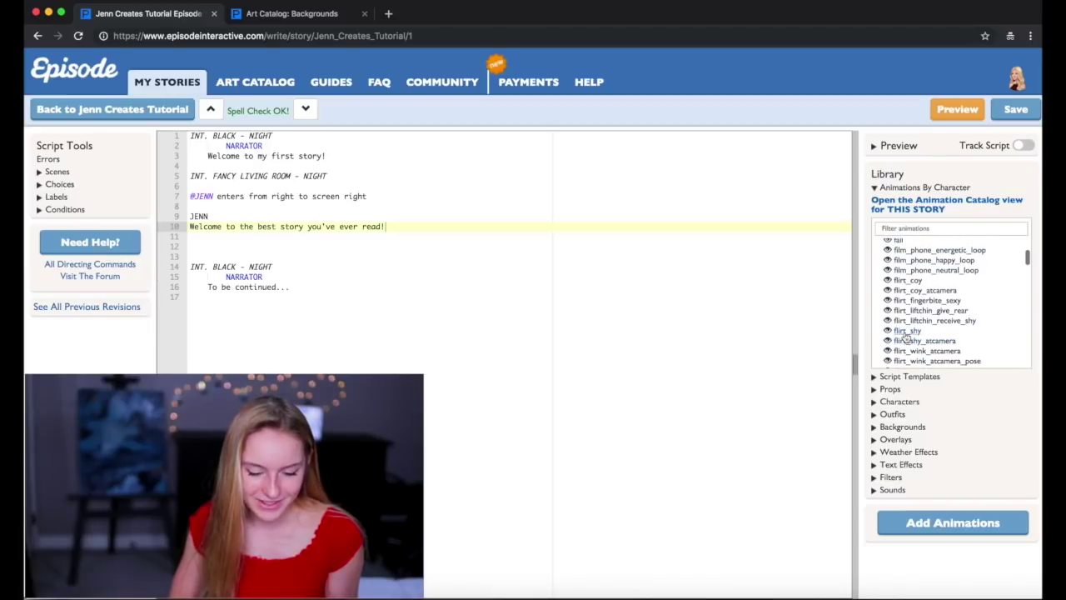
click(888, 253)
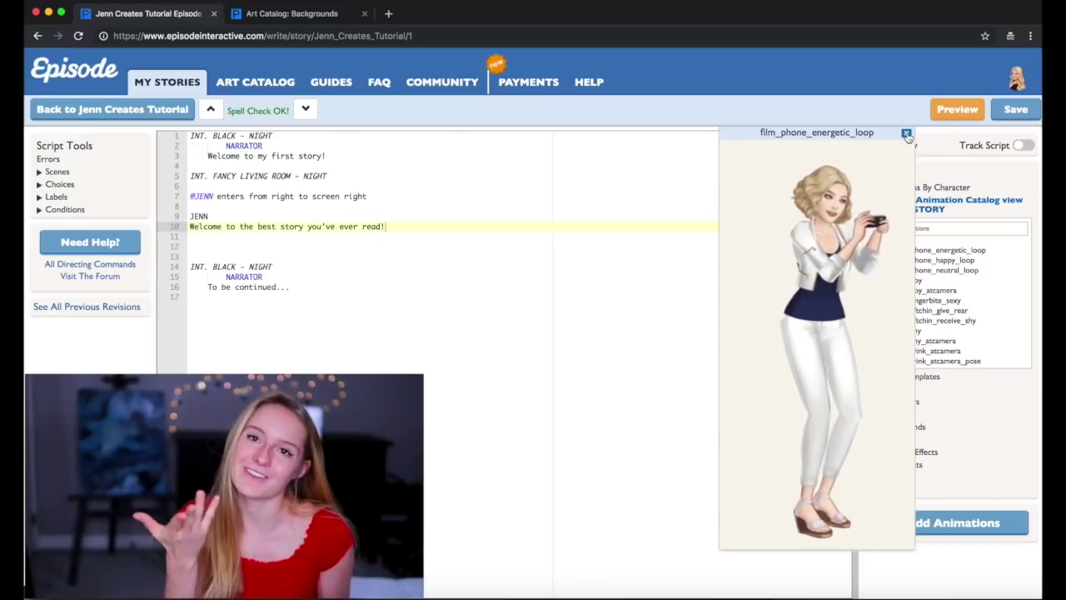
click(908, 134)
click(897, 270)
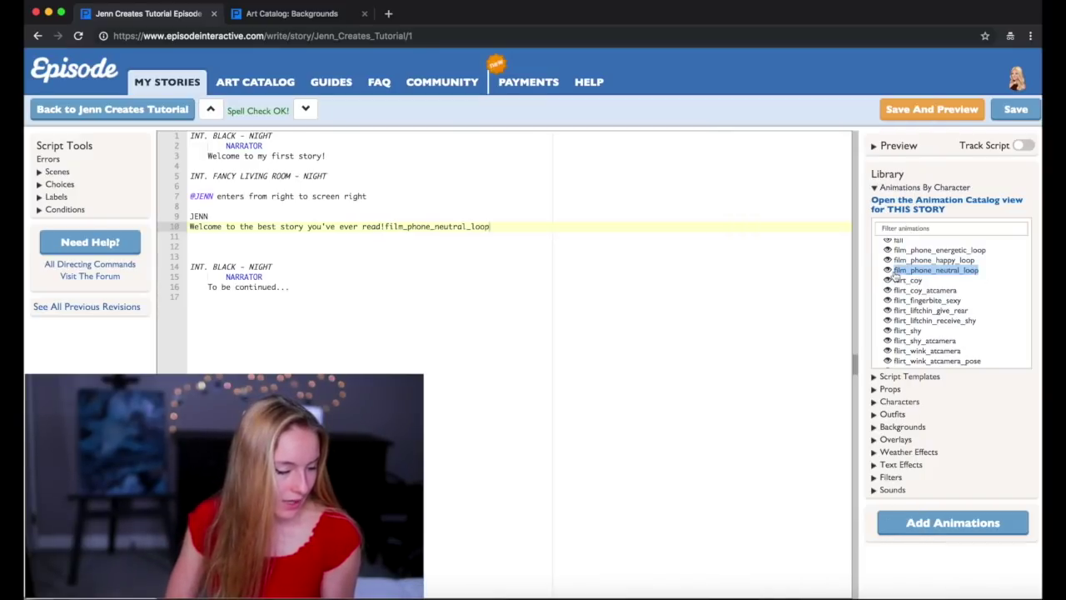
Wrap film_phone_neutral_loop on line 10 in parentheses.
click(469, 241)
click(386, 226)
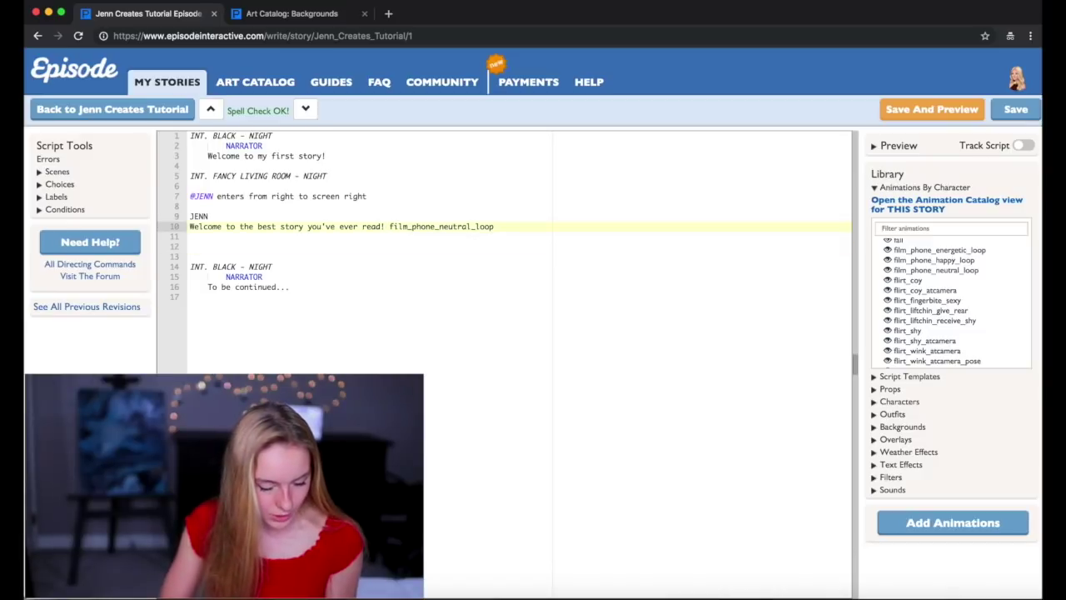
text(()
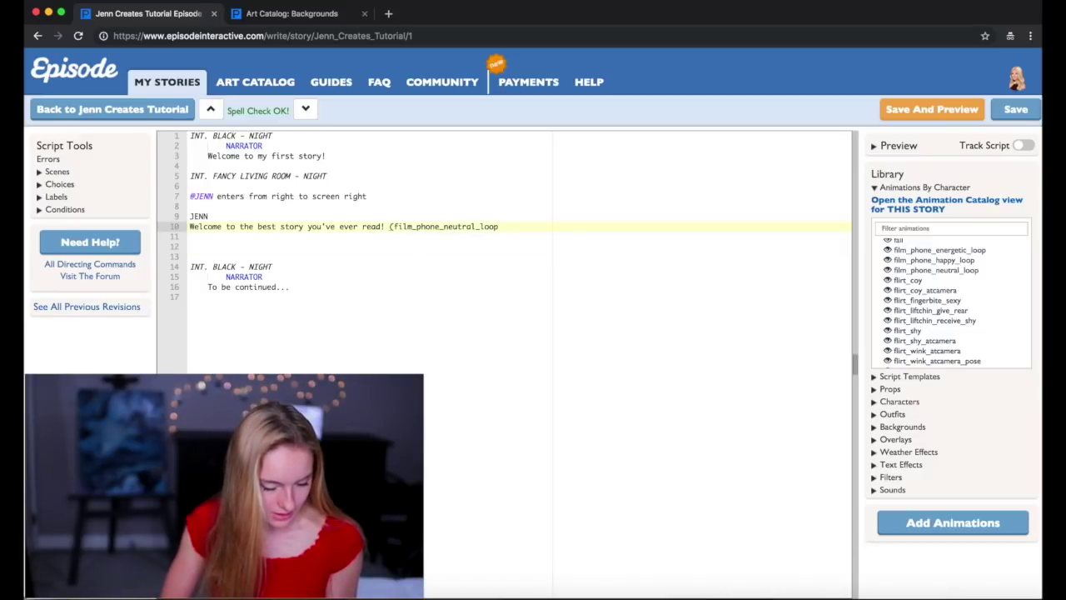
click(516, 225)
text())
Move (film_phone_neutral_loop) from line 10 to follow JENN on line 9.
drag(516, 225, 388, 226)
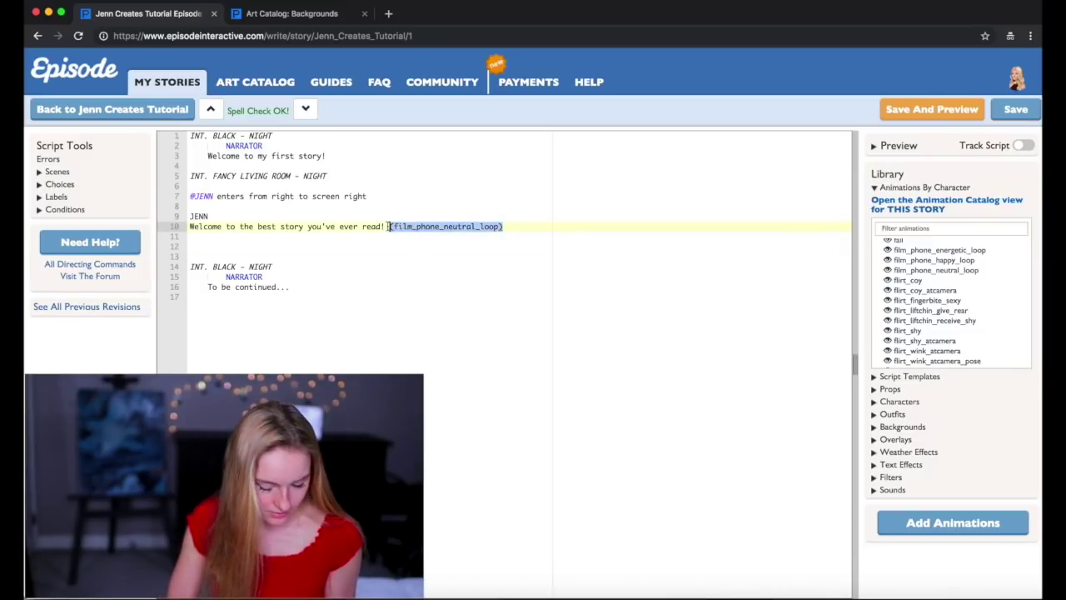
key(super+x)
click(296, 215)
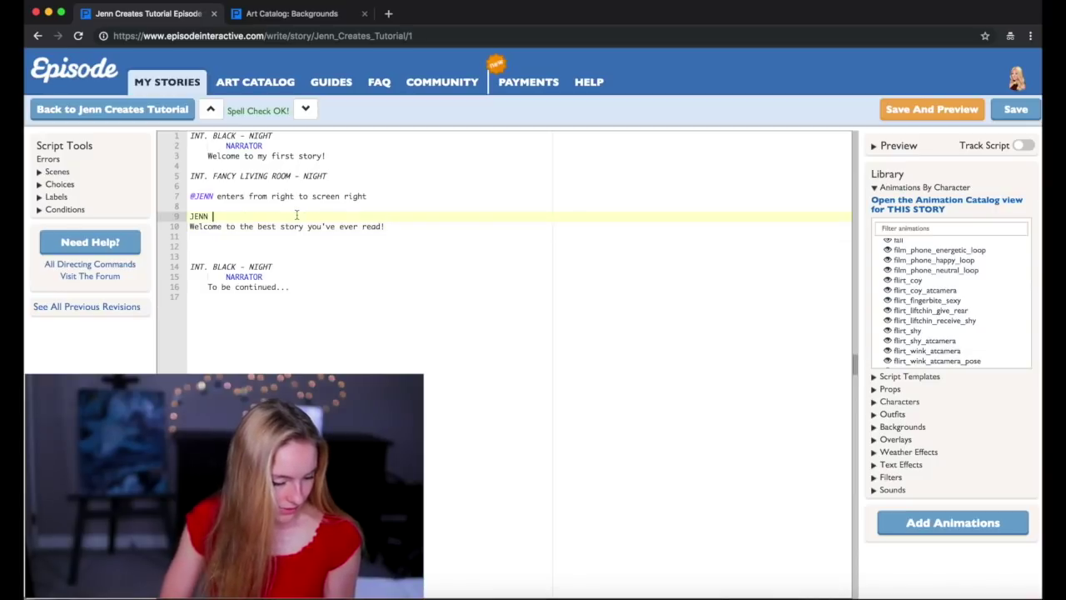
key(super+v)
Preview the updated scene showing JENN filming with her phone.
click(296, 255)
click(283, 245)
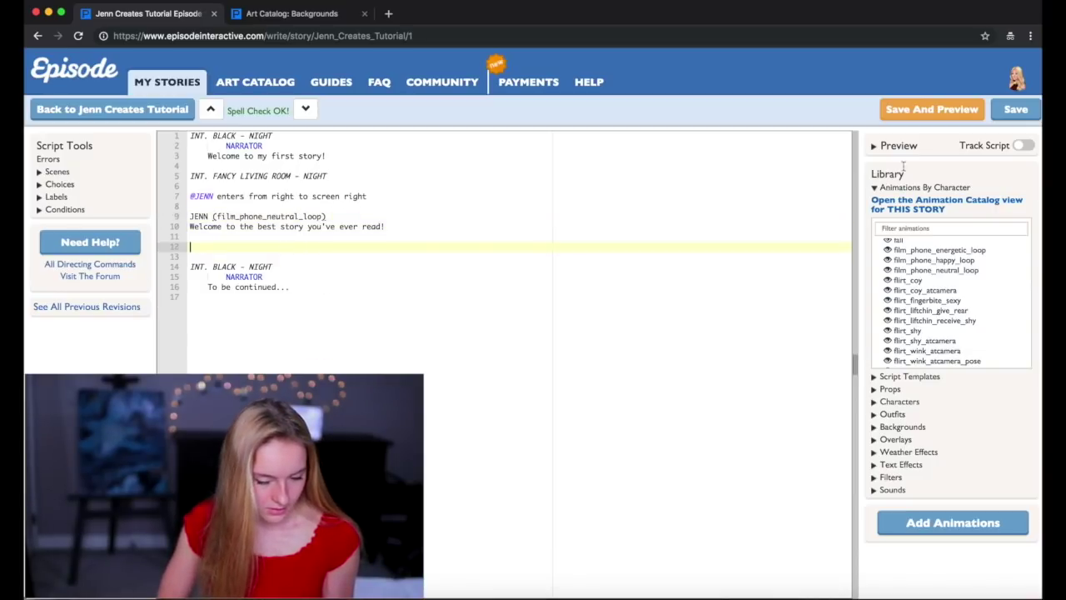
click(899, 145)
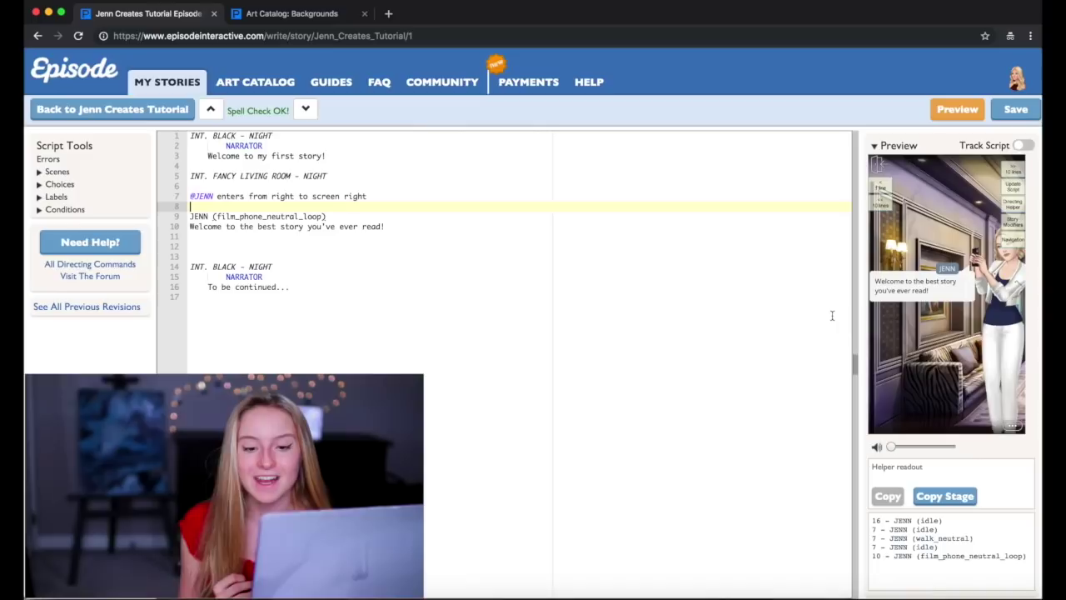